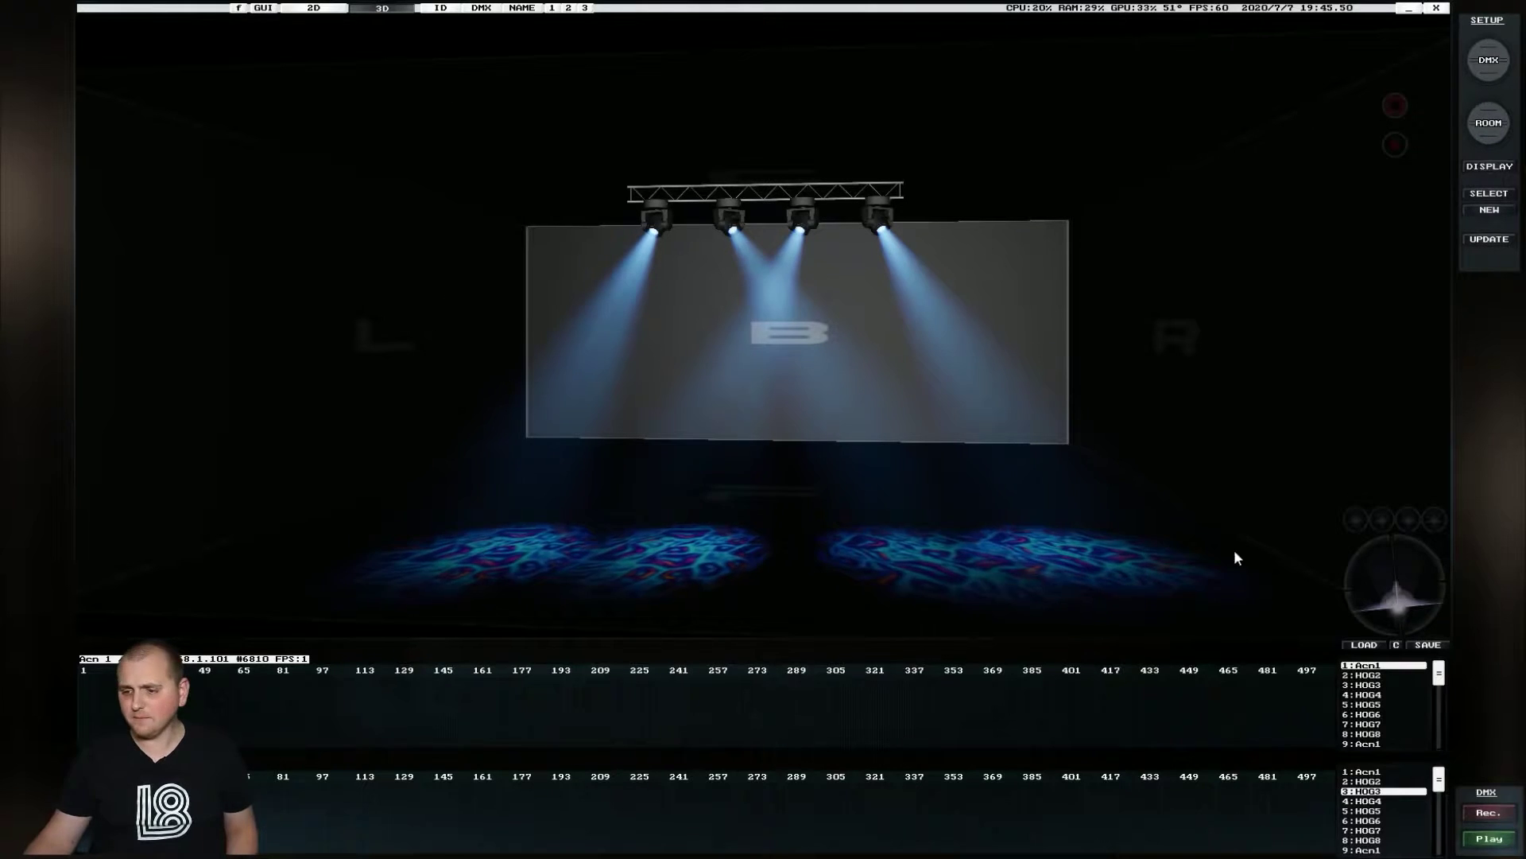
Step: Insert the 2.50 m T4-22.2-250 box truss from the T4_22.2_BOX library into the room scene
mouse_move(1412, 581)
left_mouse_down()
mouse_move(1361, 593)
mouse_move(1371, 555)
mouse_move(1380, 589)
mouse_move(1392, 582)
left_mouse_up()
left_click(1487, 123)
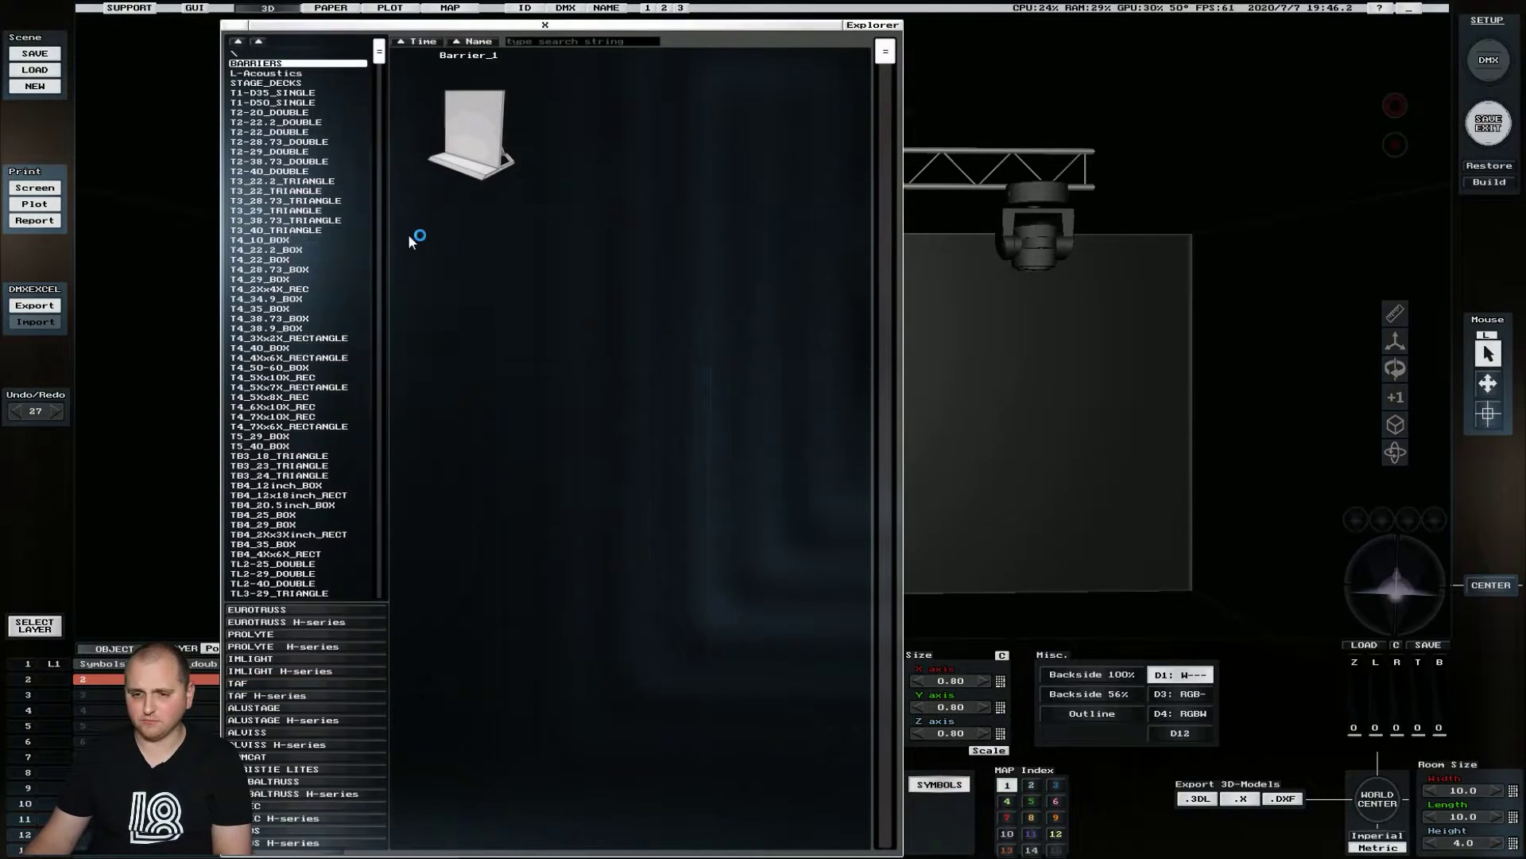
scroll(303, 143, "down", 3)
left_click(296, 203)
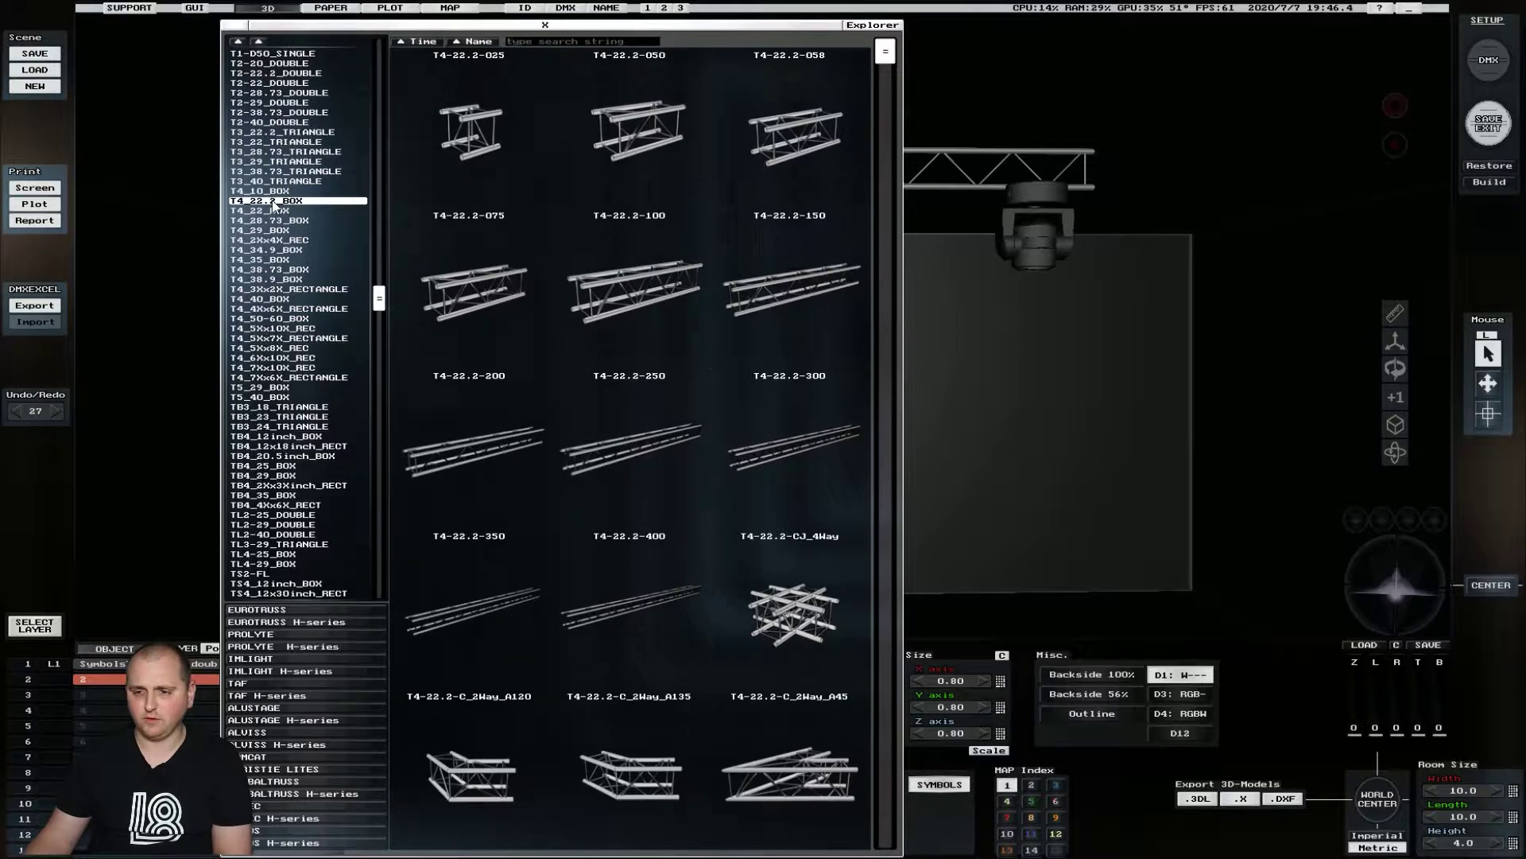
double_click(623, 470)
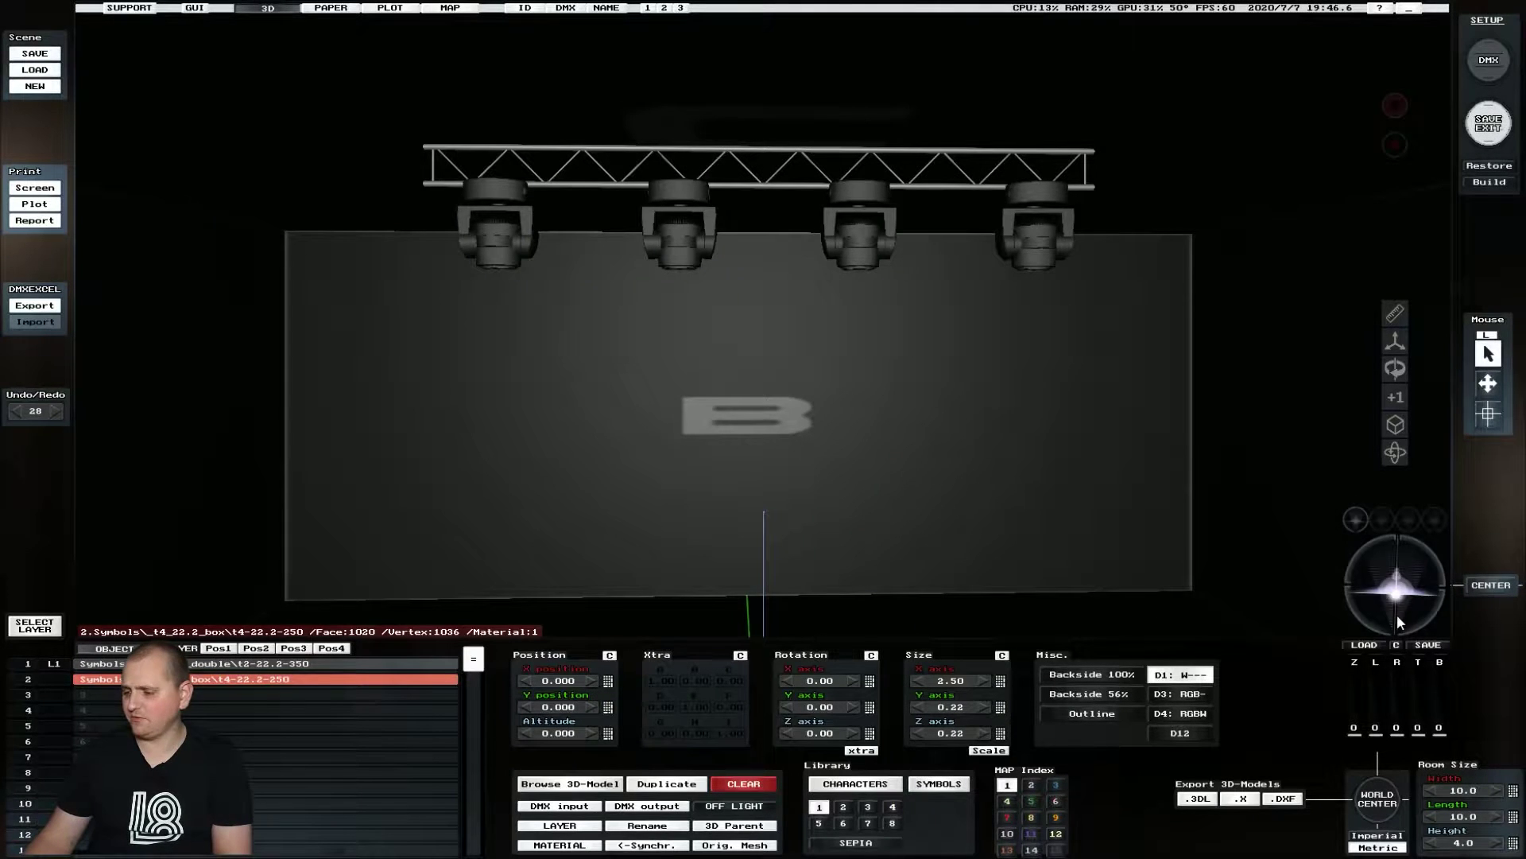
Step: Position the new box truss at altitude 2.300 and Y position 2.700
left_click(1397, 645)
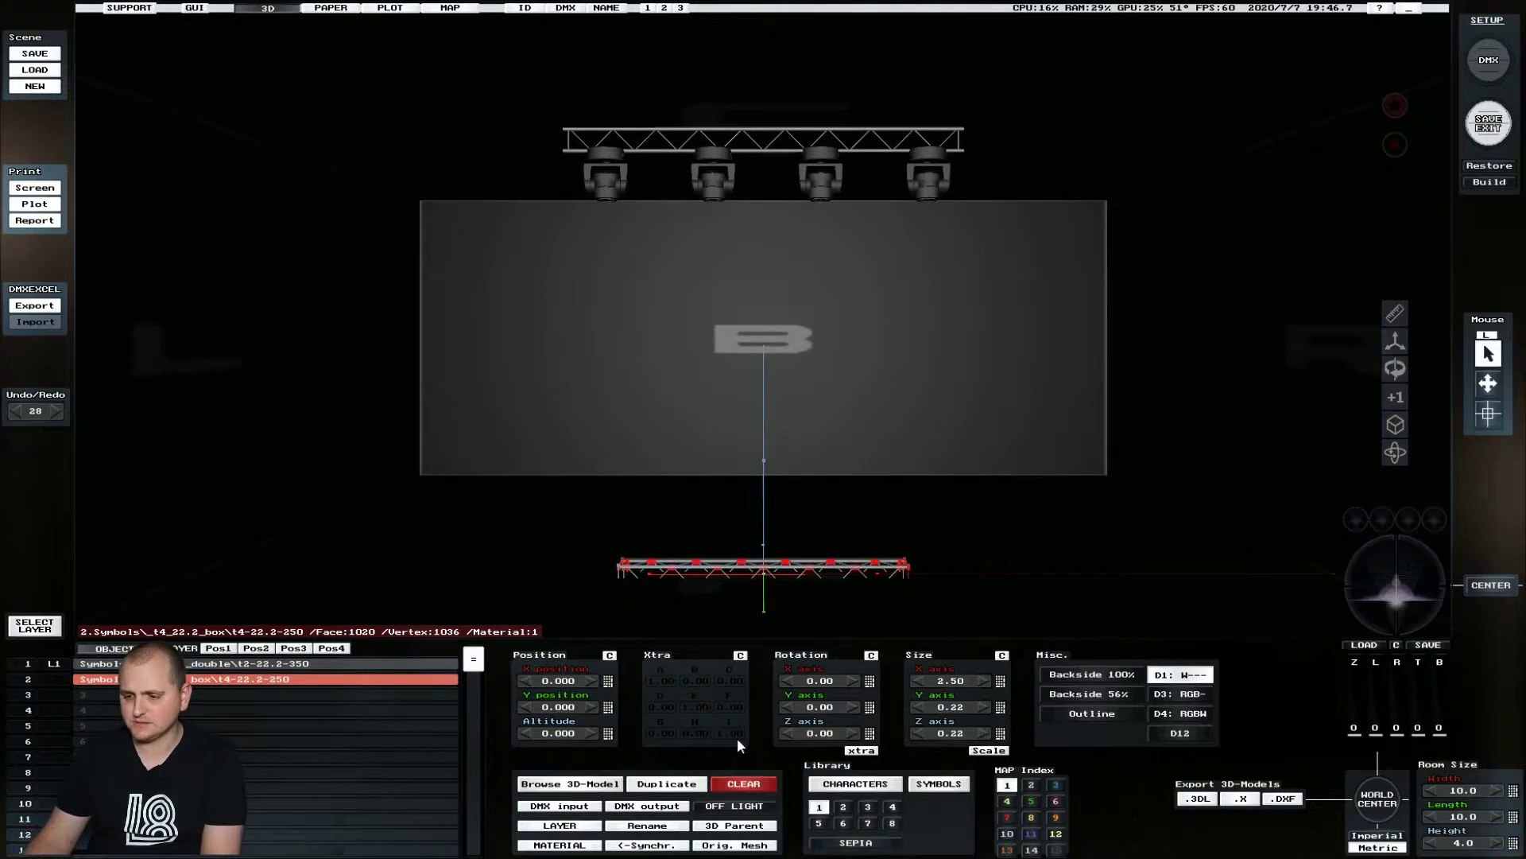
scroll(547, 735, "up", 20)
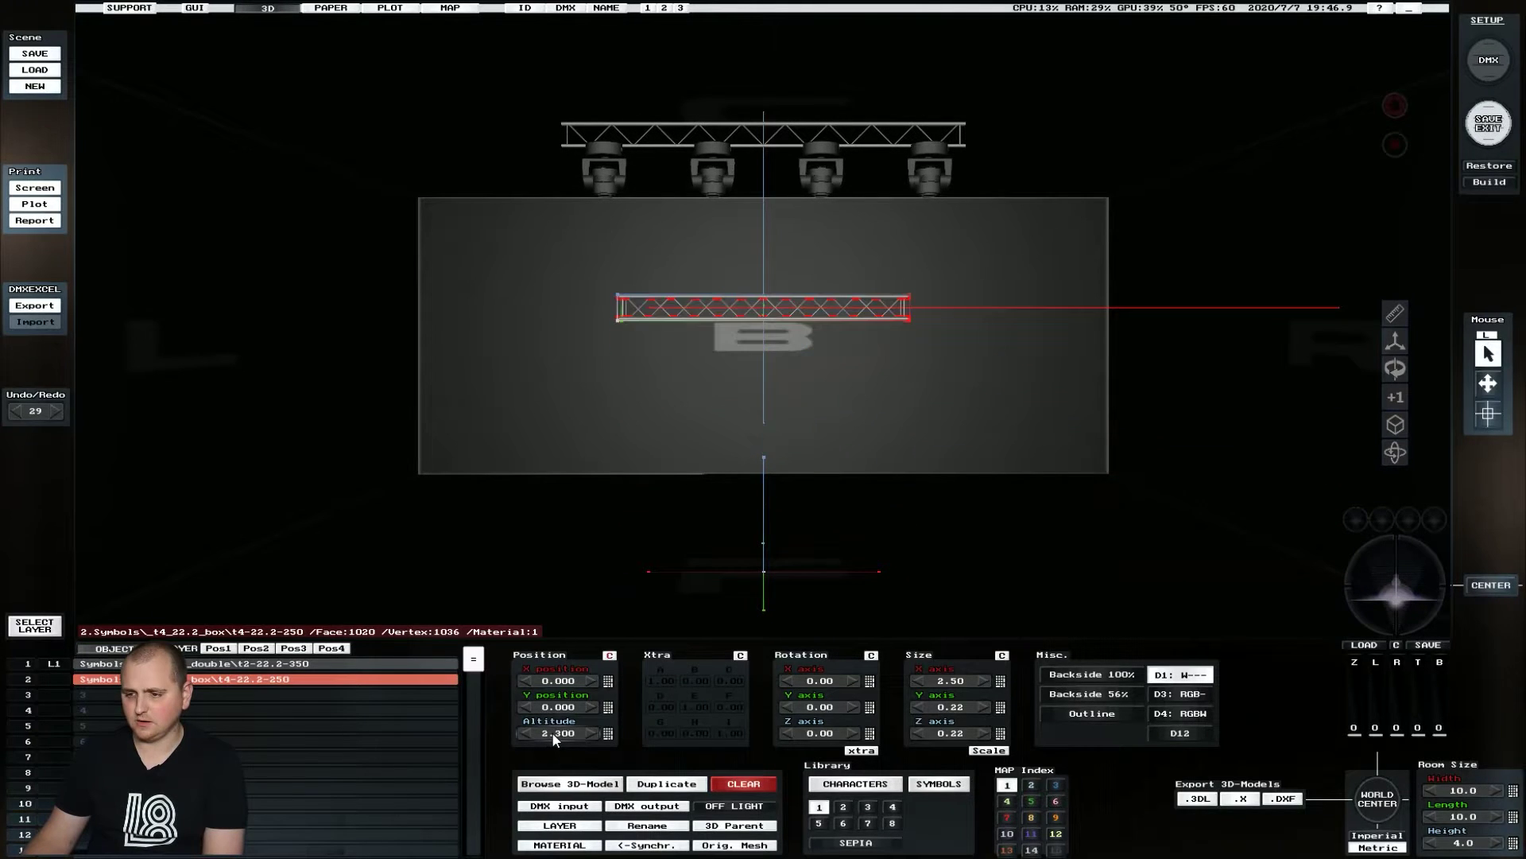
left_click_drag(558, 709, 563, 711)
left_click_drag(1402, 602, 1400, 599)
scroll(574, 709, "down", 8)
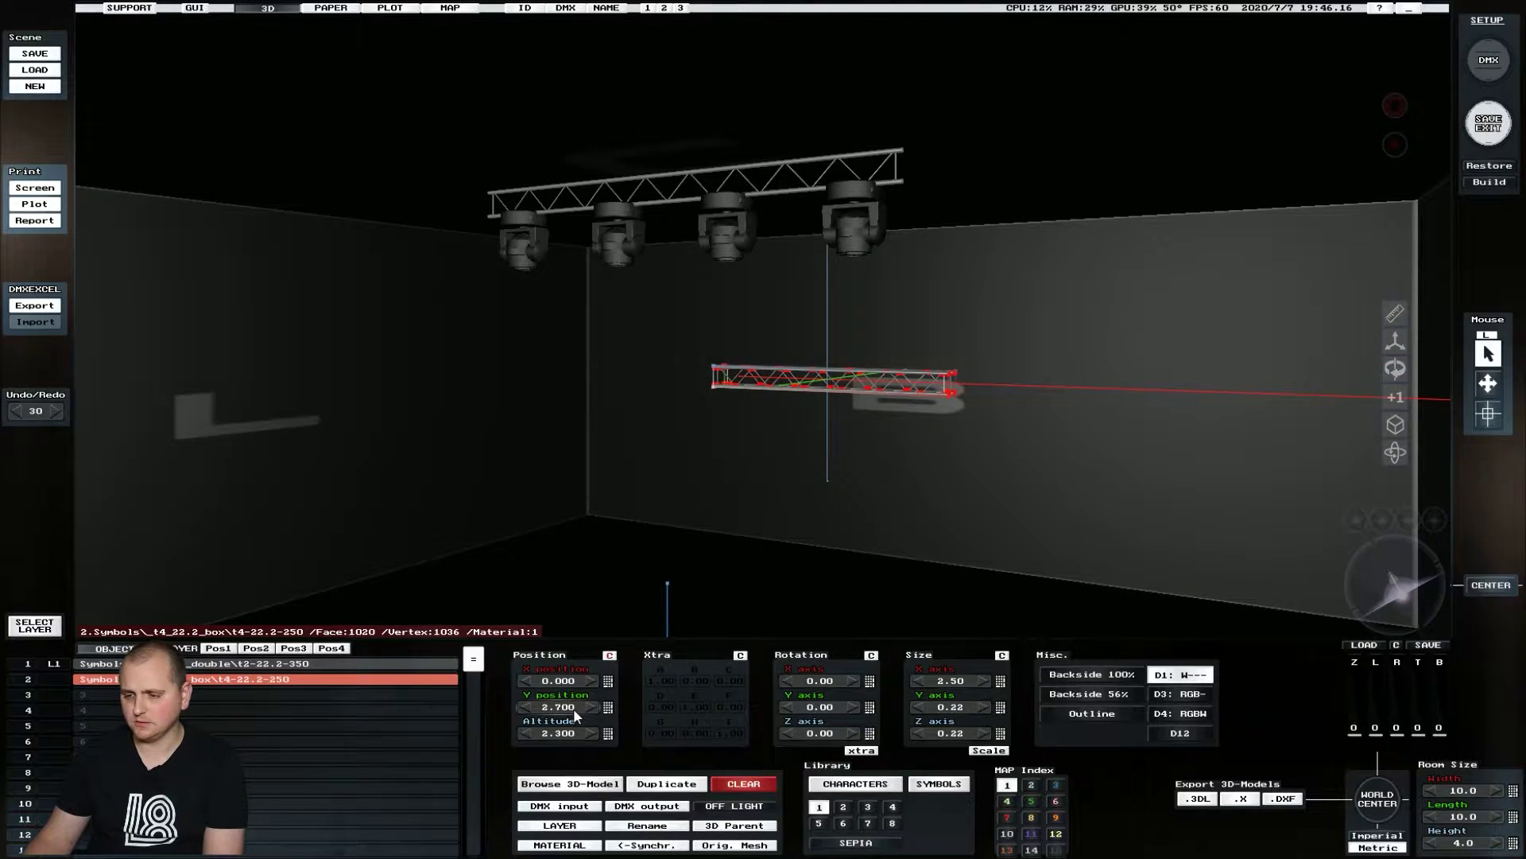
Step: Add a Martin Mac301LED (8b. Std) moving head to the empty fixture slot 5, searching the library for 301
left_click(1490, 67)
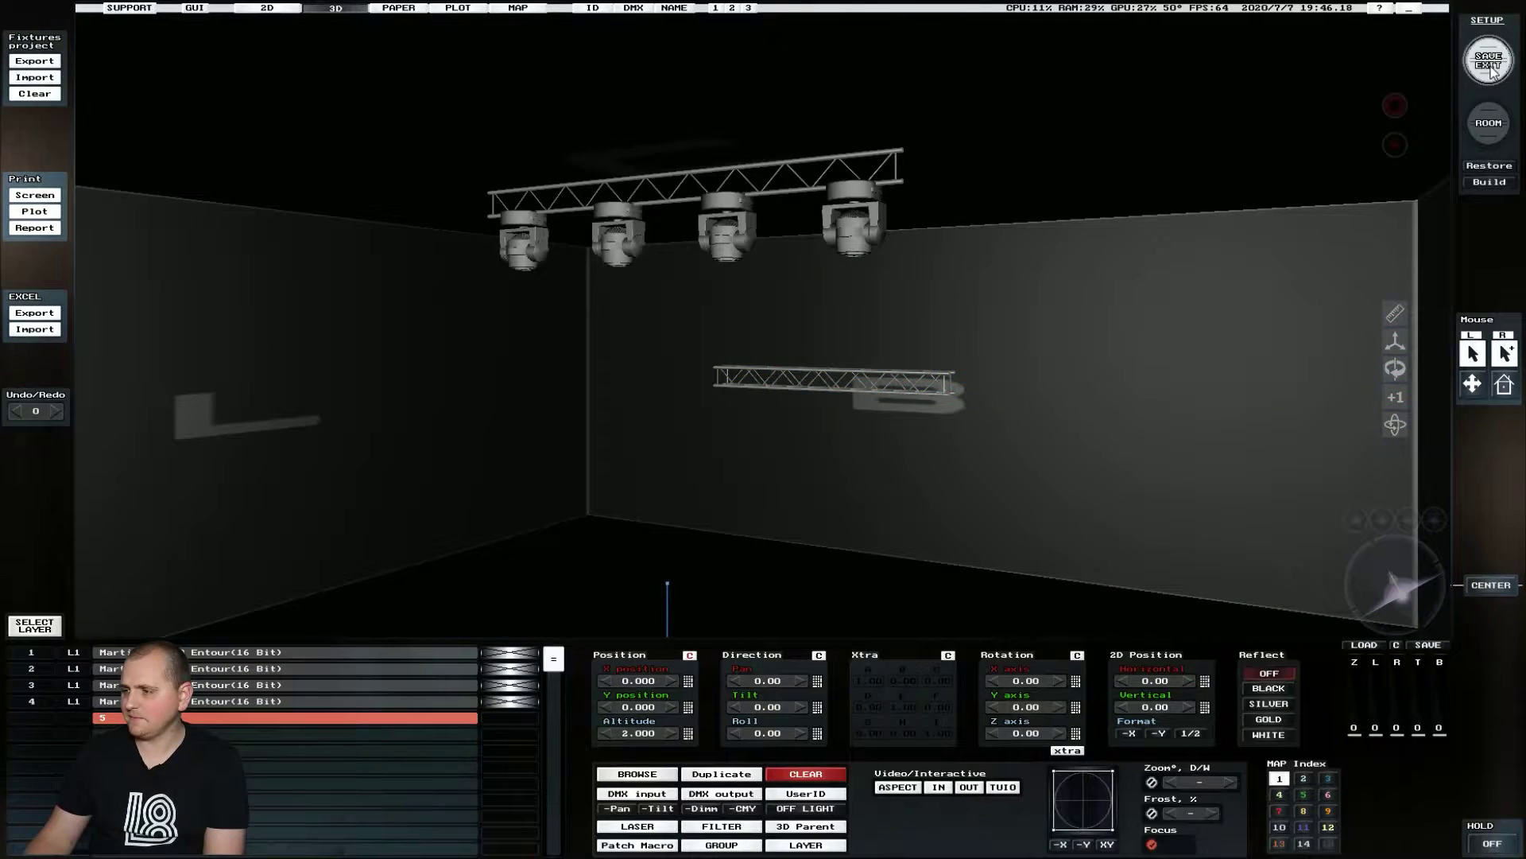
left_click(641, 779)
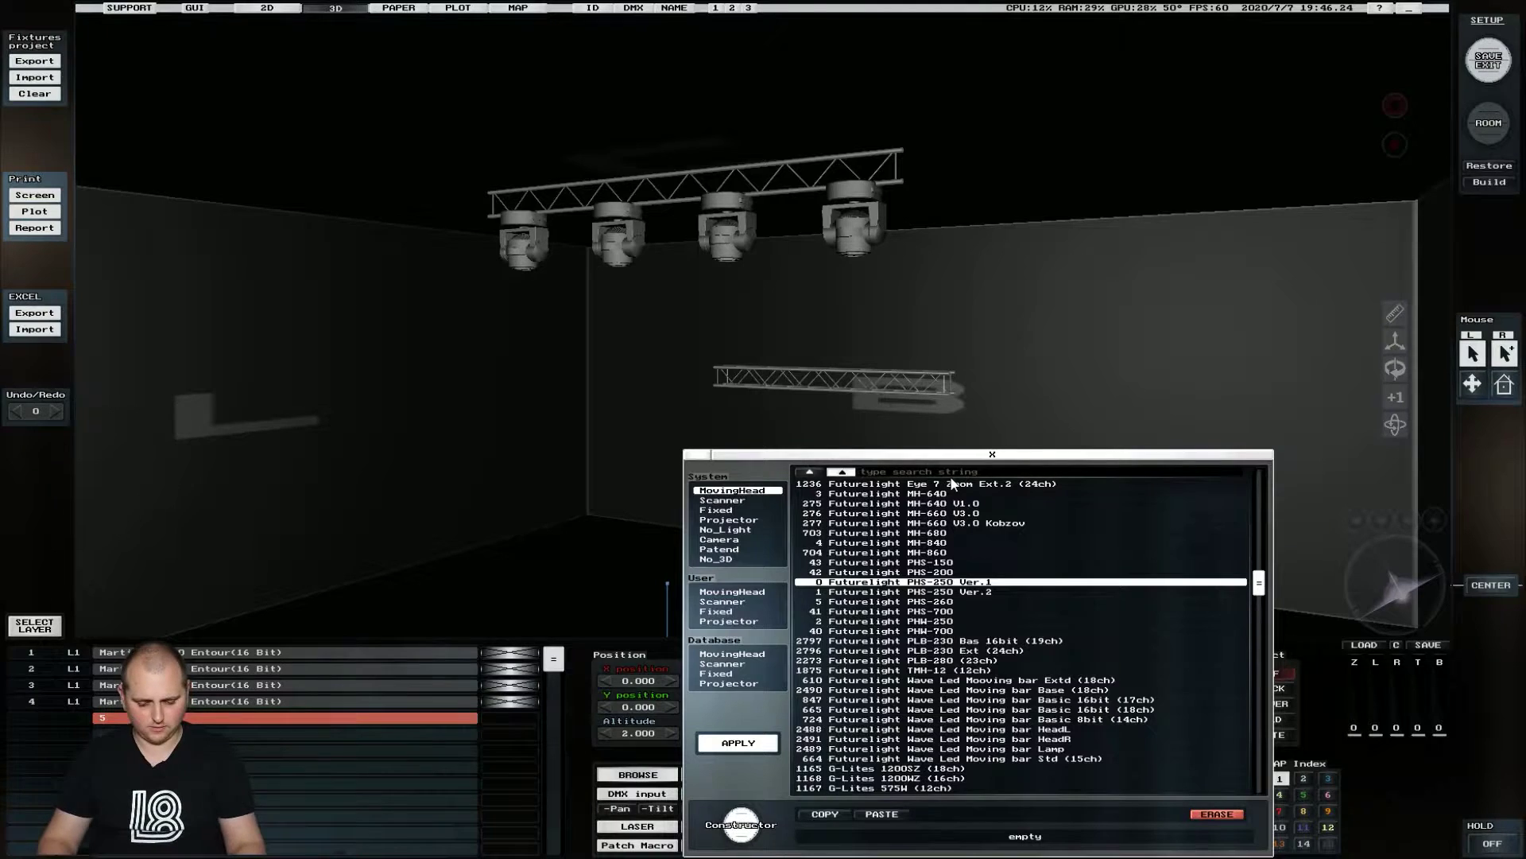
type("3")
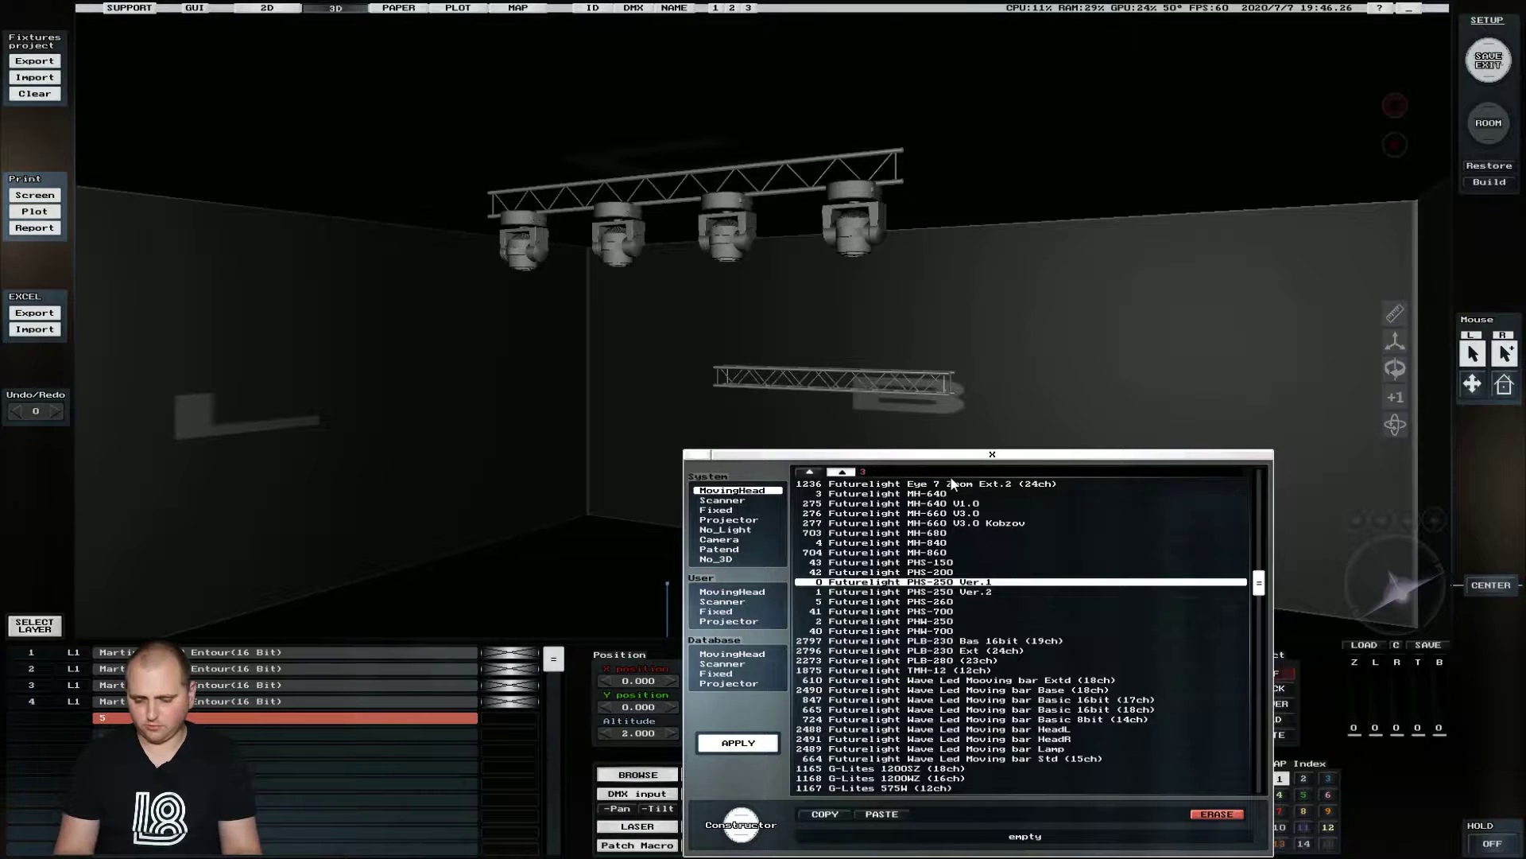
type("01")
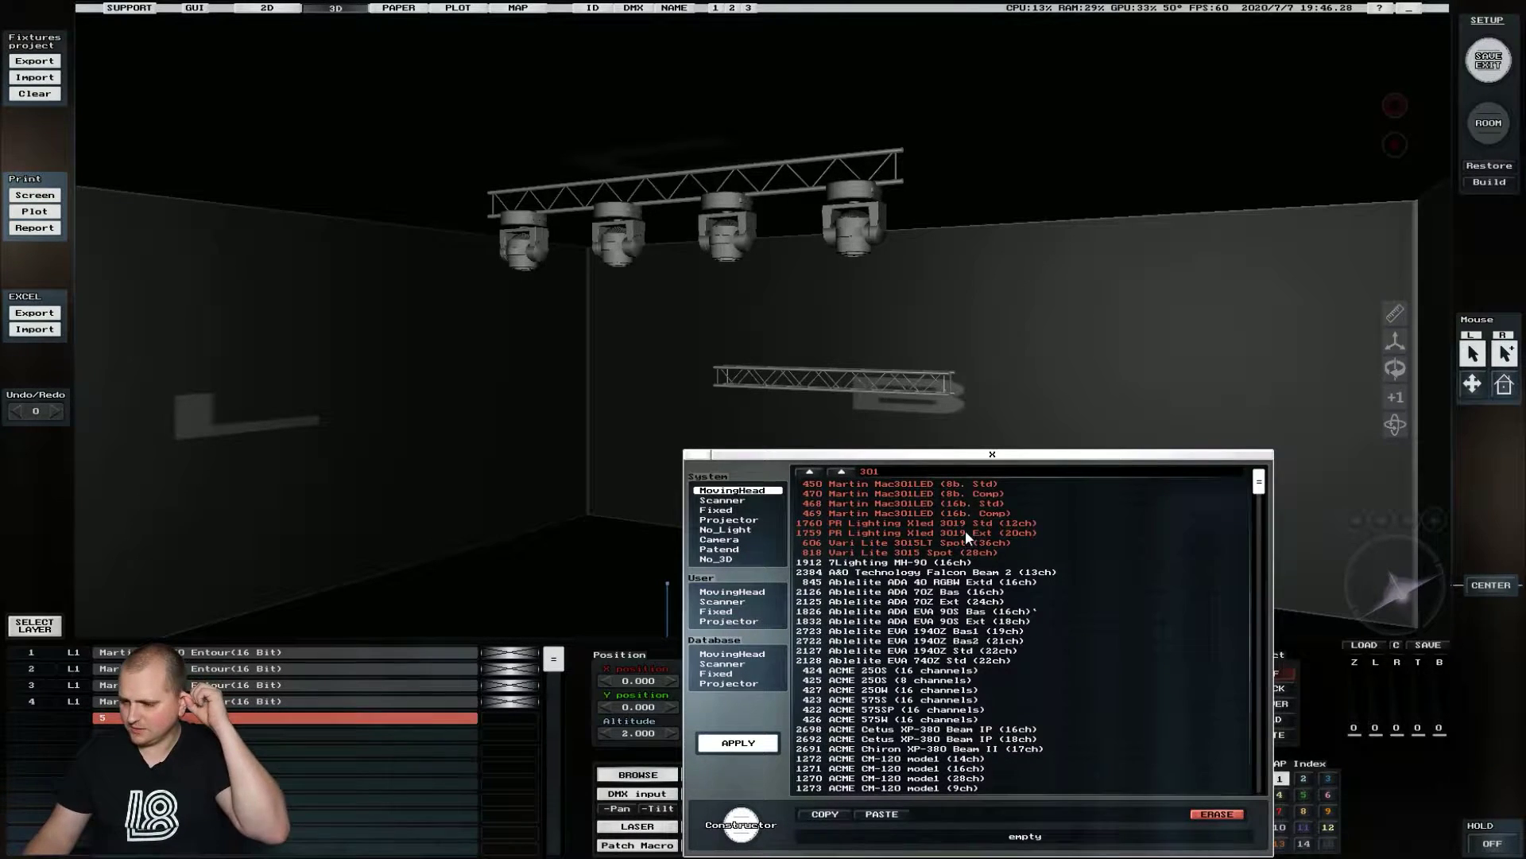
left_click(930, 483)
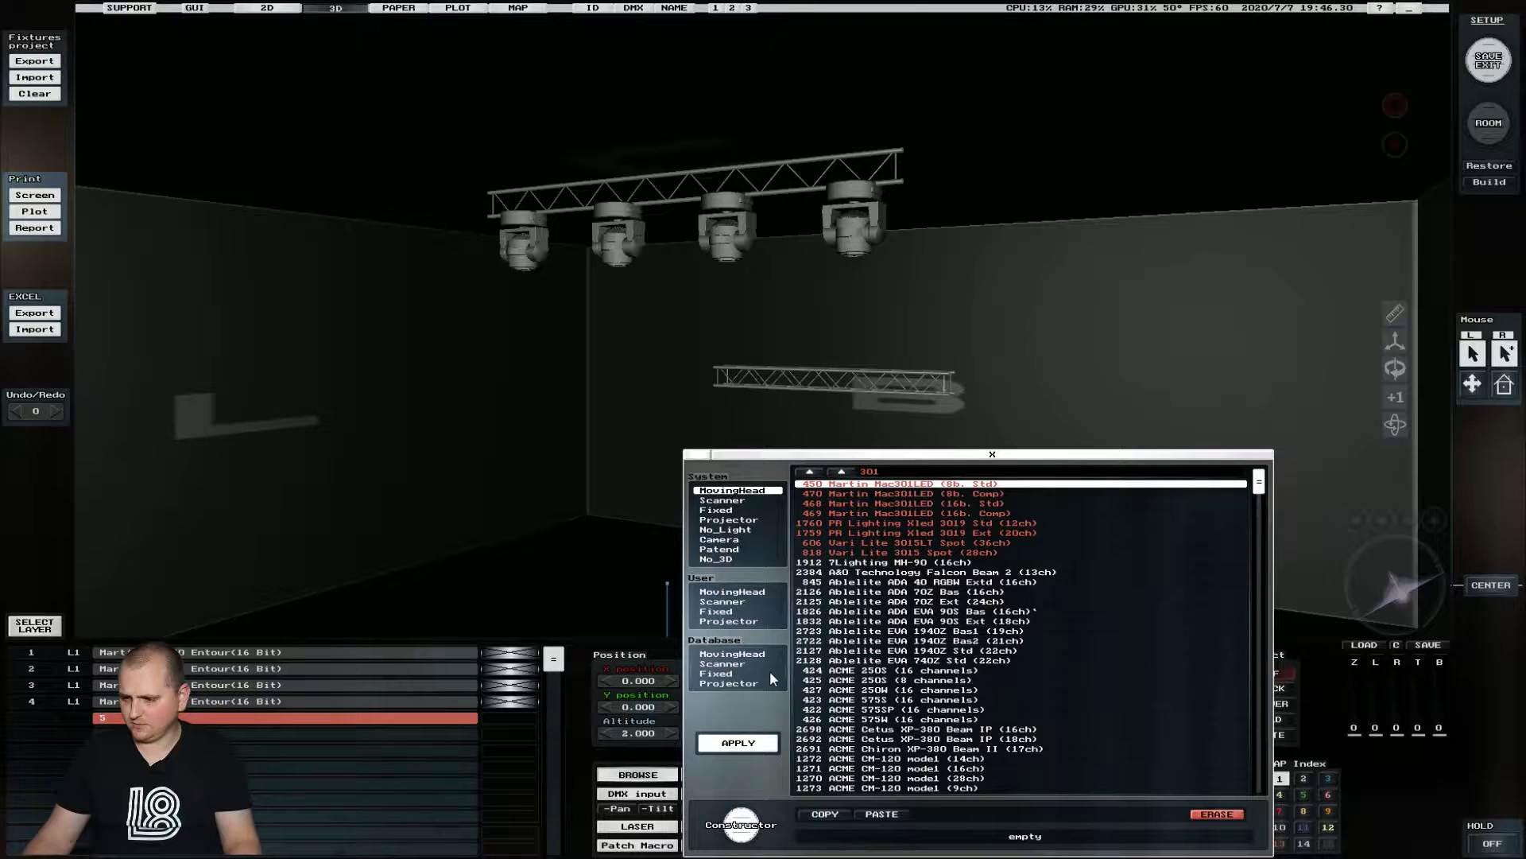
left_click(738, 742)
Step: Hang the Mac301LED under the box truss at altitude 1.920 and Y position 2.800
left_click_drag(1430, 570, 1388, 579)
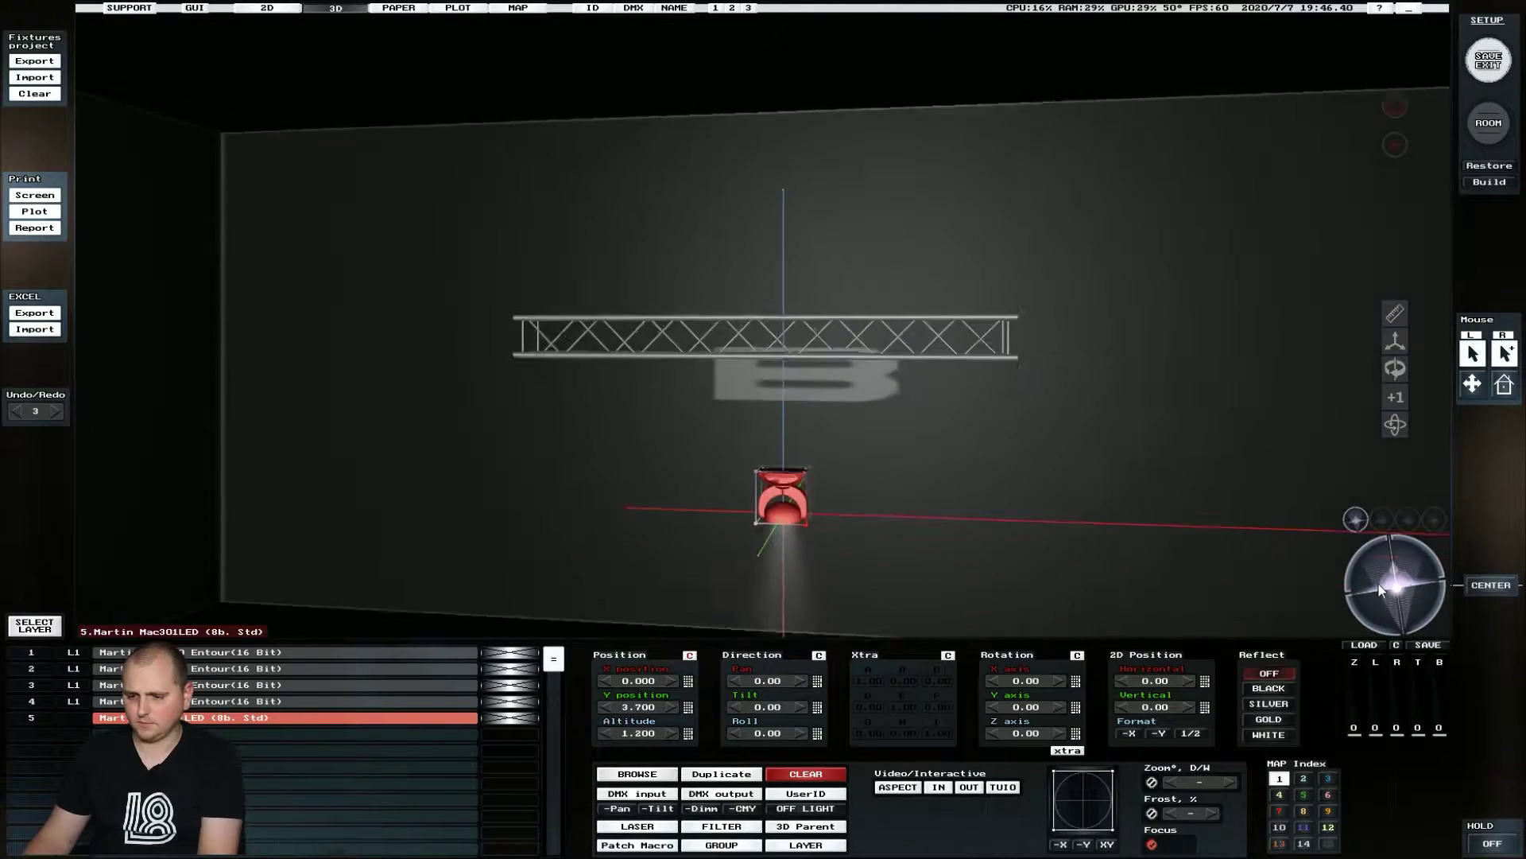
left_click_drag(1378, 584, 1398, 581)
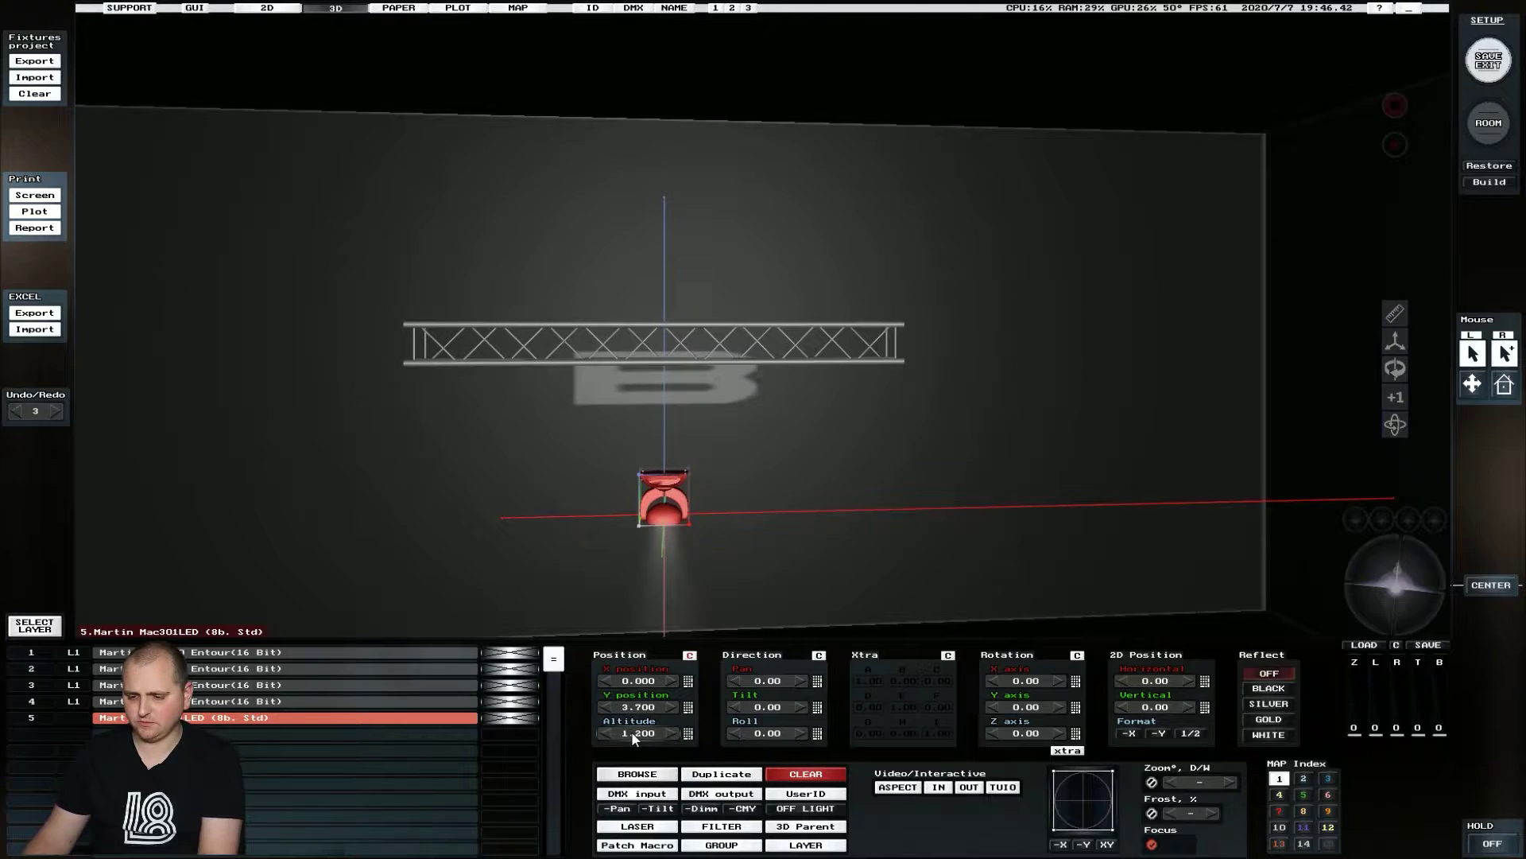
scroll(632, 732, "up", 15)
scroll(631, 732, "down", 2)
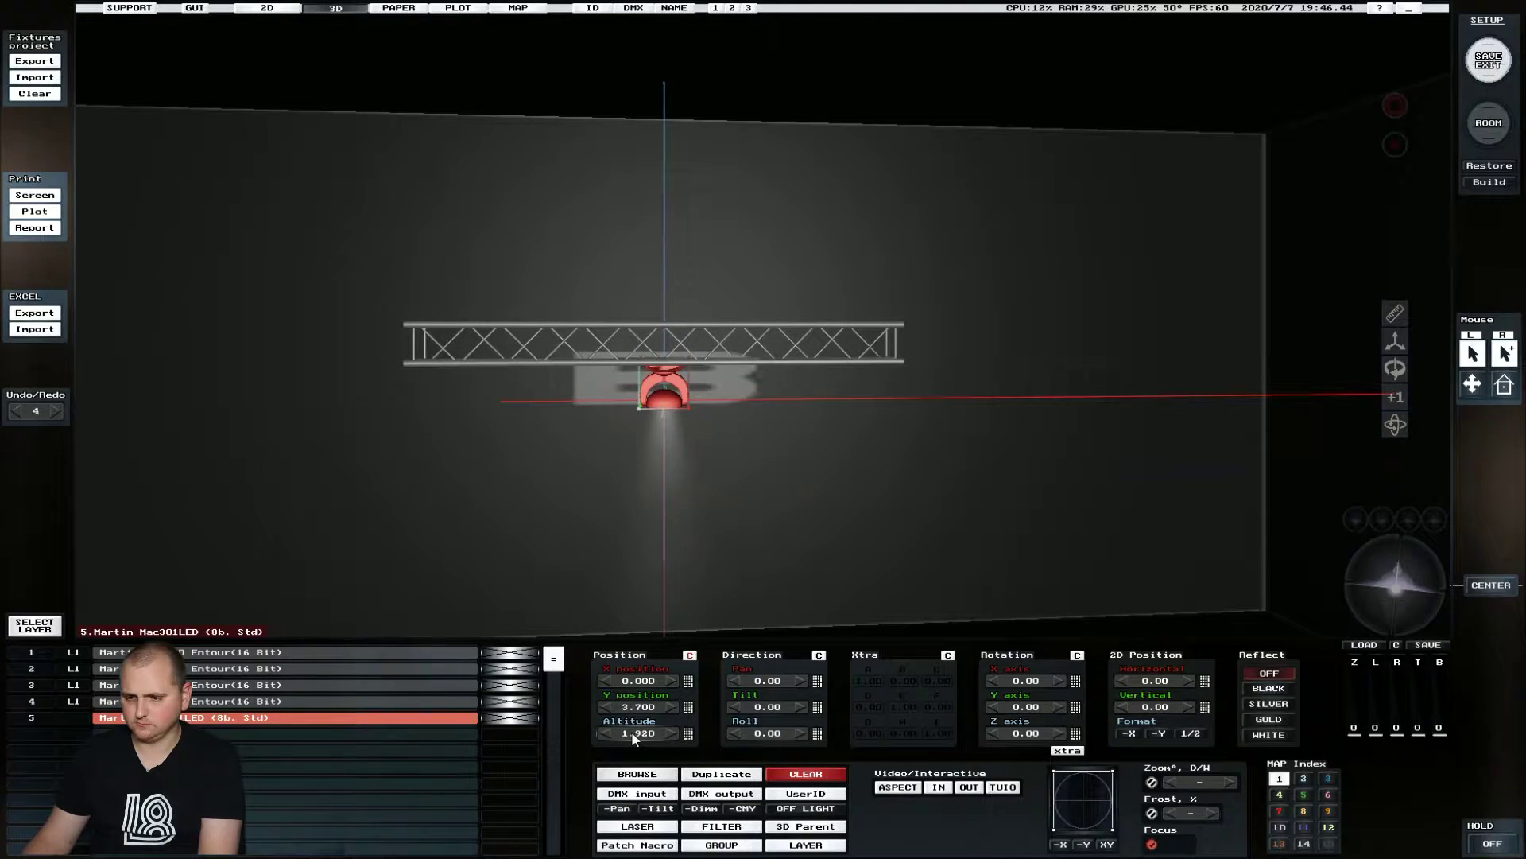
scroll(639, 707, "down", 7)
scroll(638, 707, "down", 10)
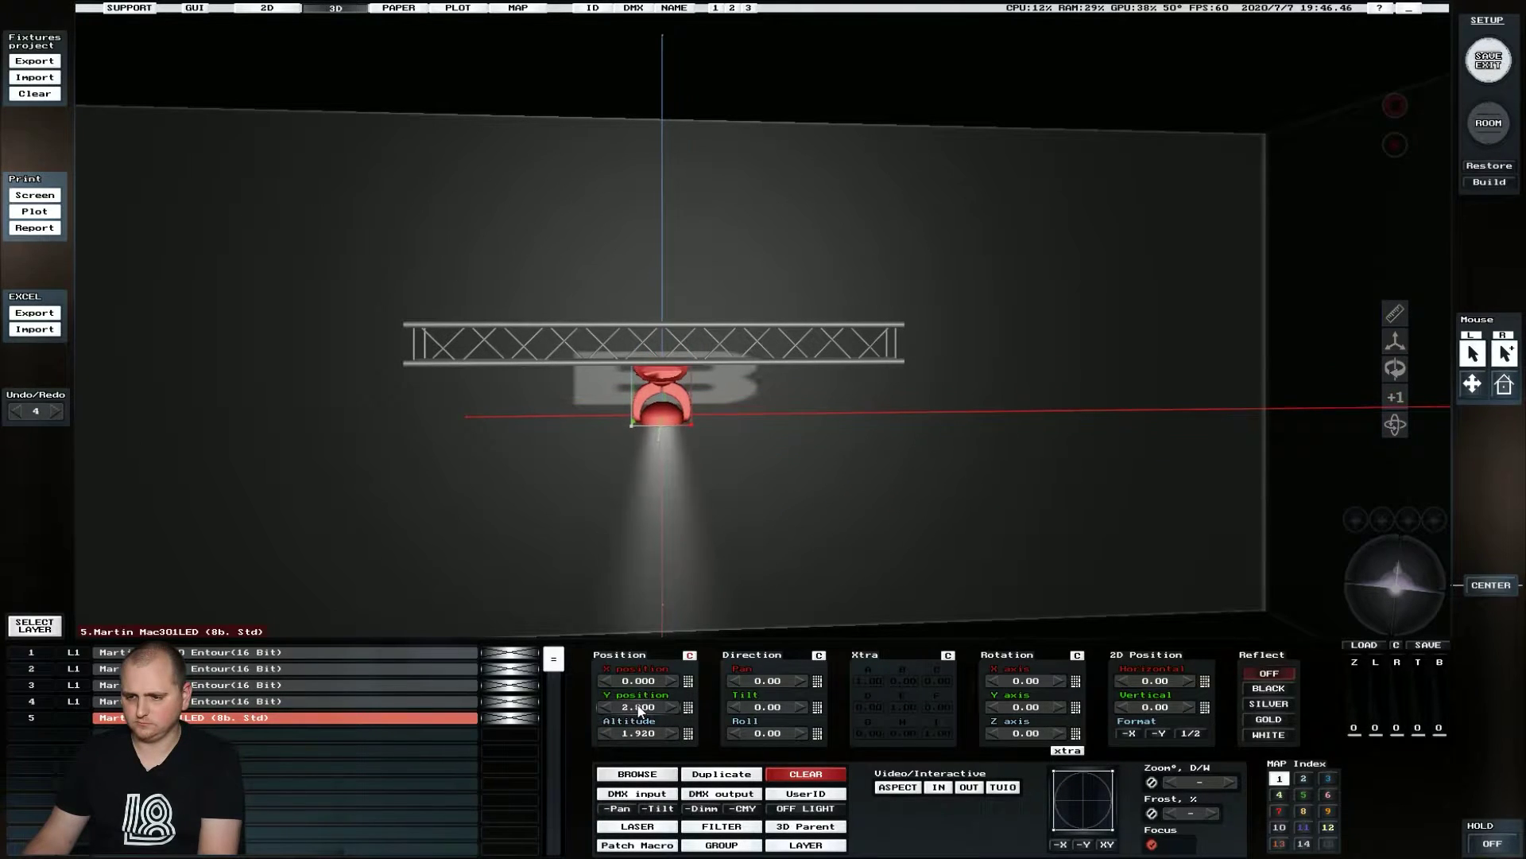
left_click_drag(1382, 578, 1382, 578)
scroll(1304, 479, "down", 3)
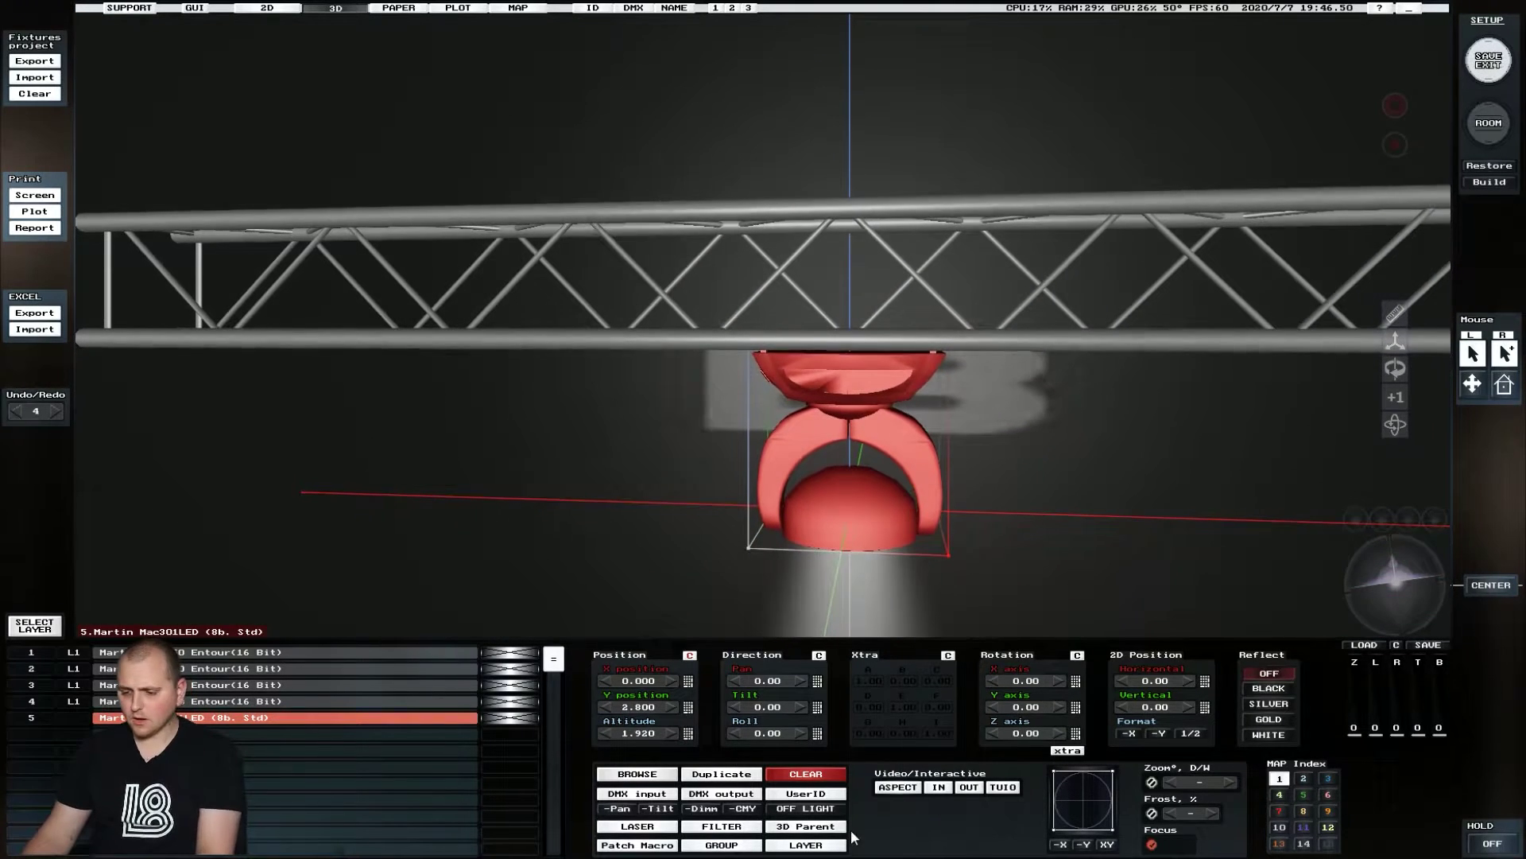
Step: Name layer 2 T2 and assign the Mac301LED fixture to it
left_click(803, 845)
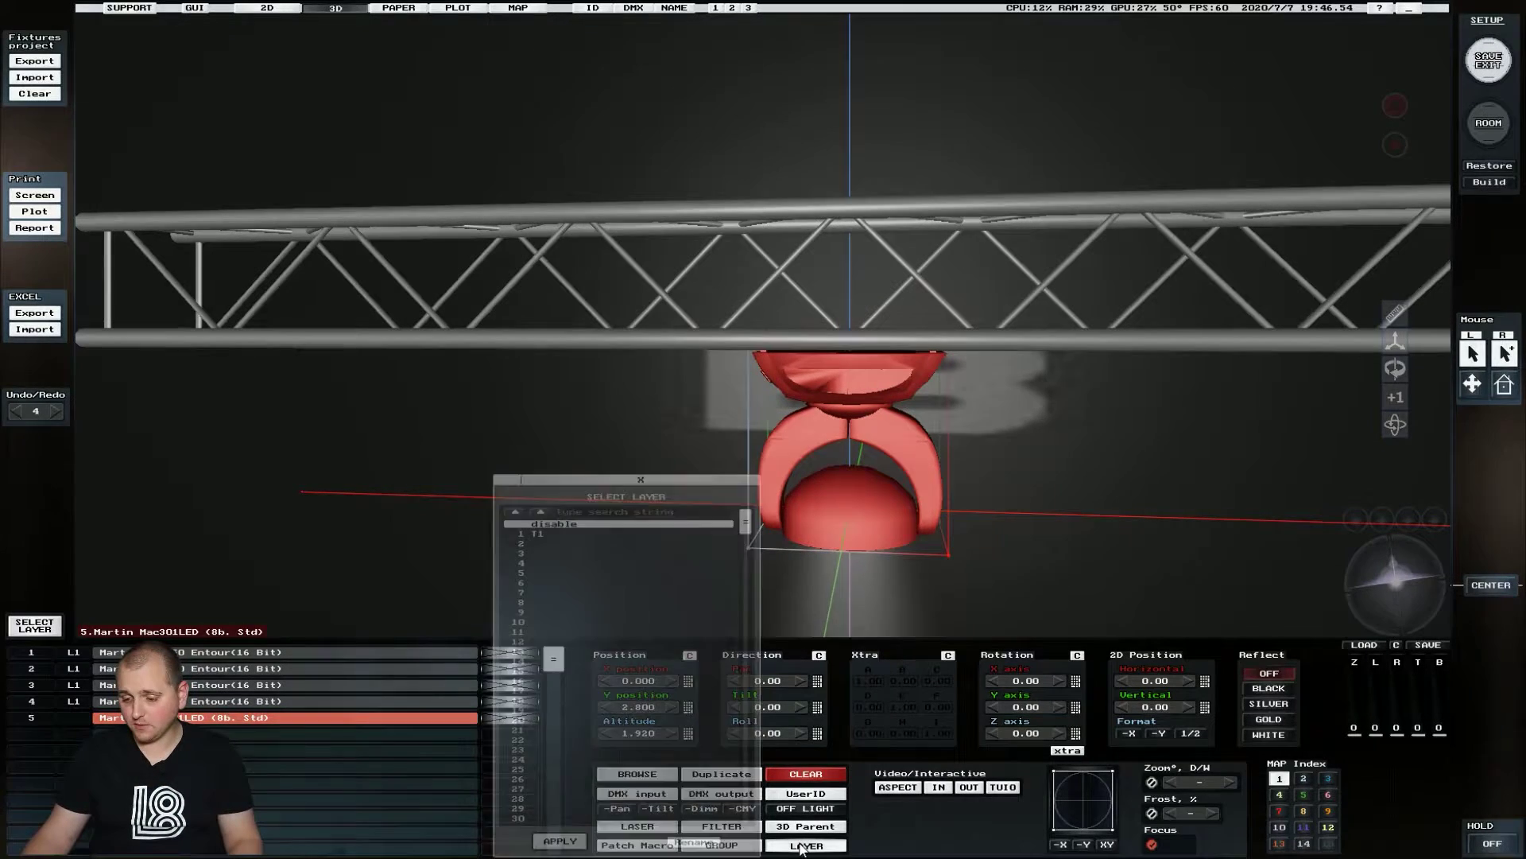
left_click(552, 543)
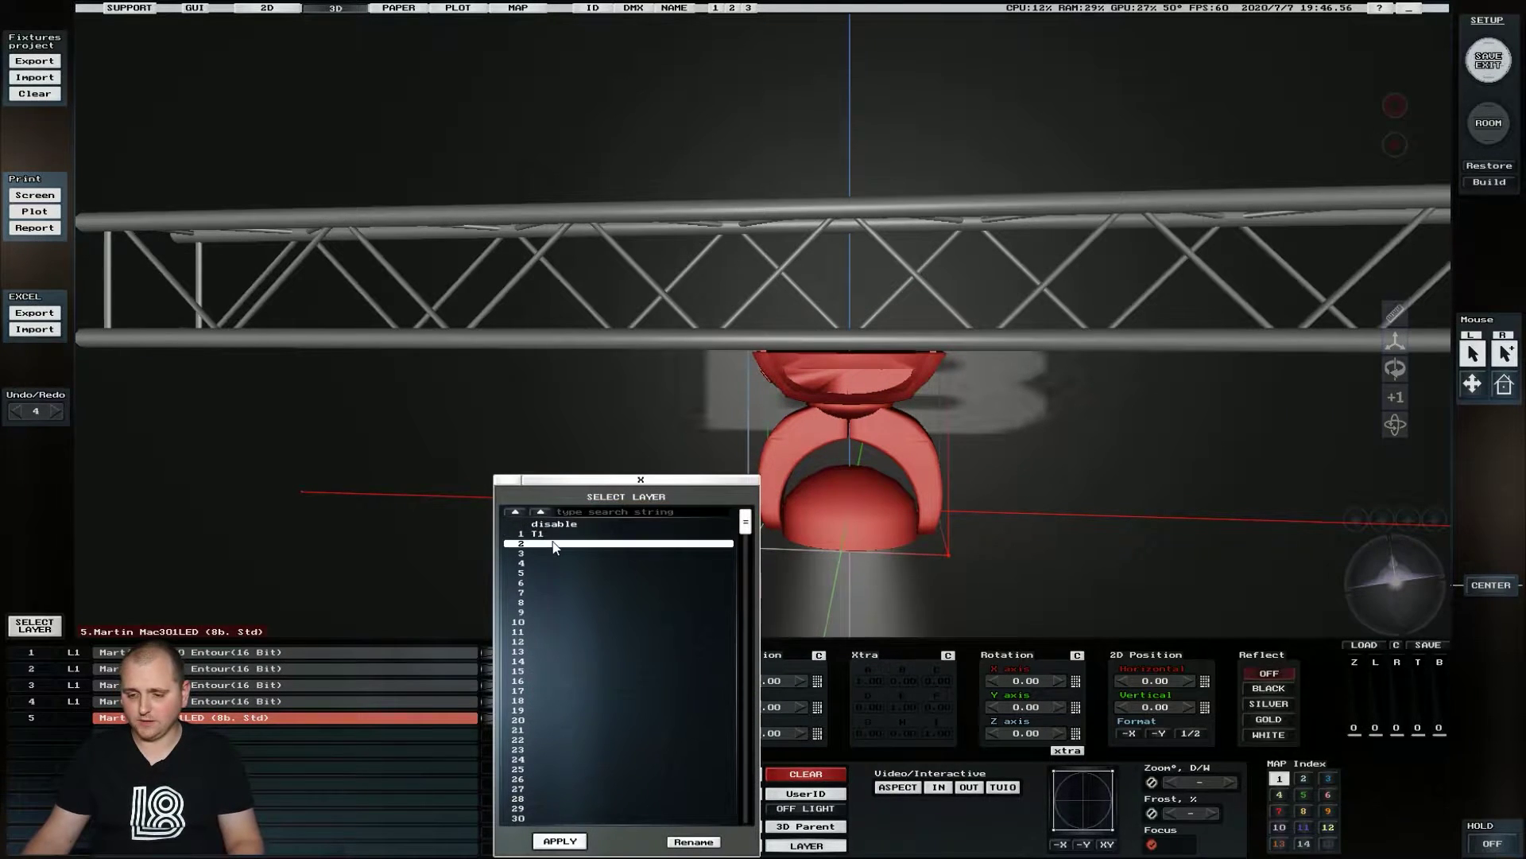
left_click(694, 842)
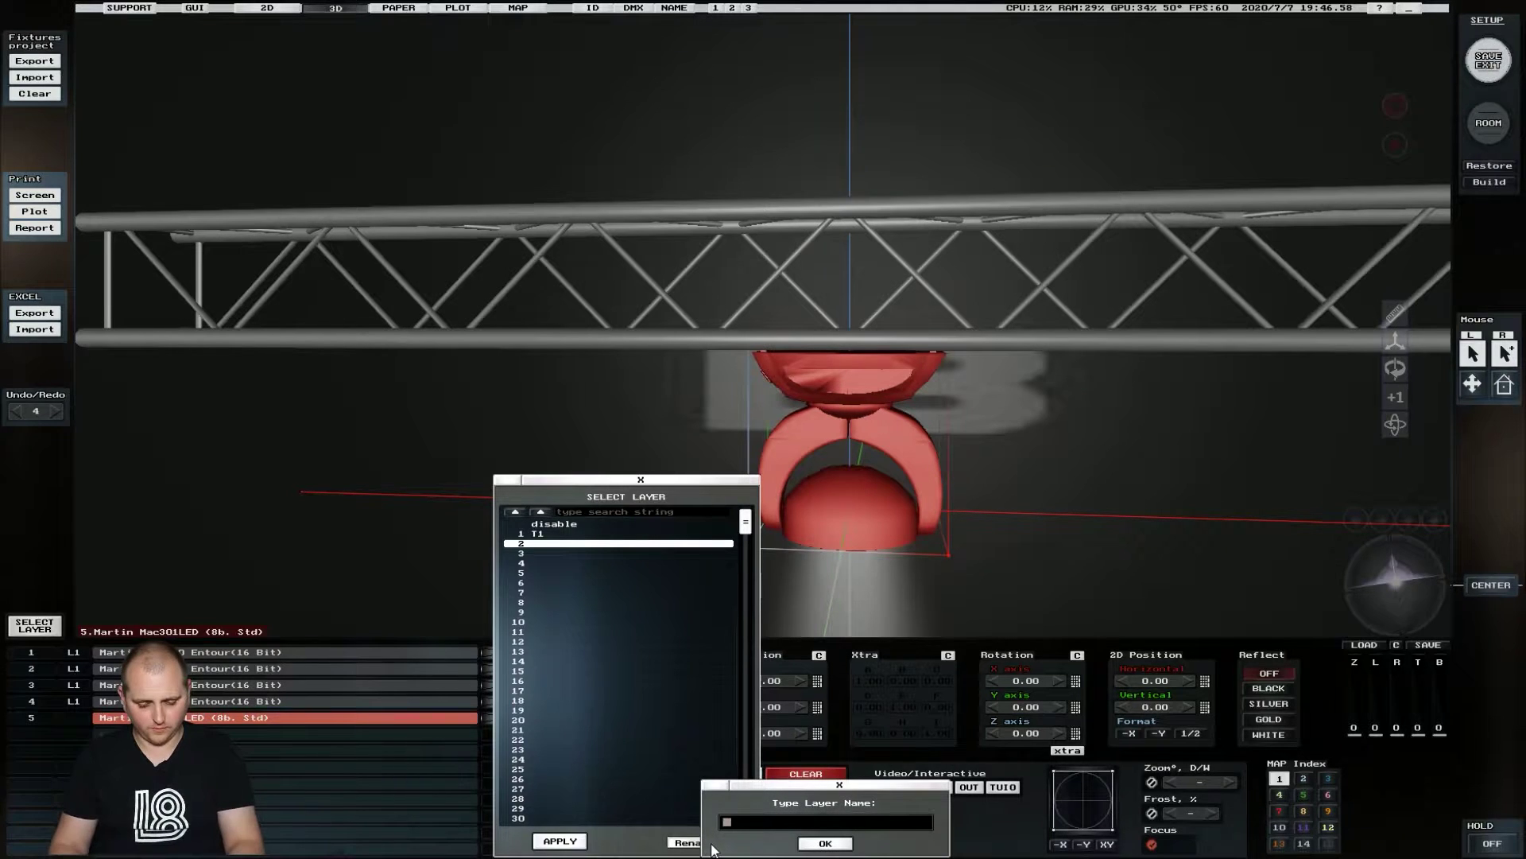
key("Return")
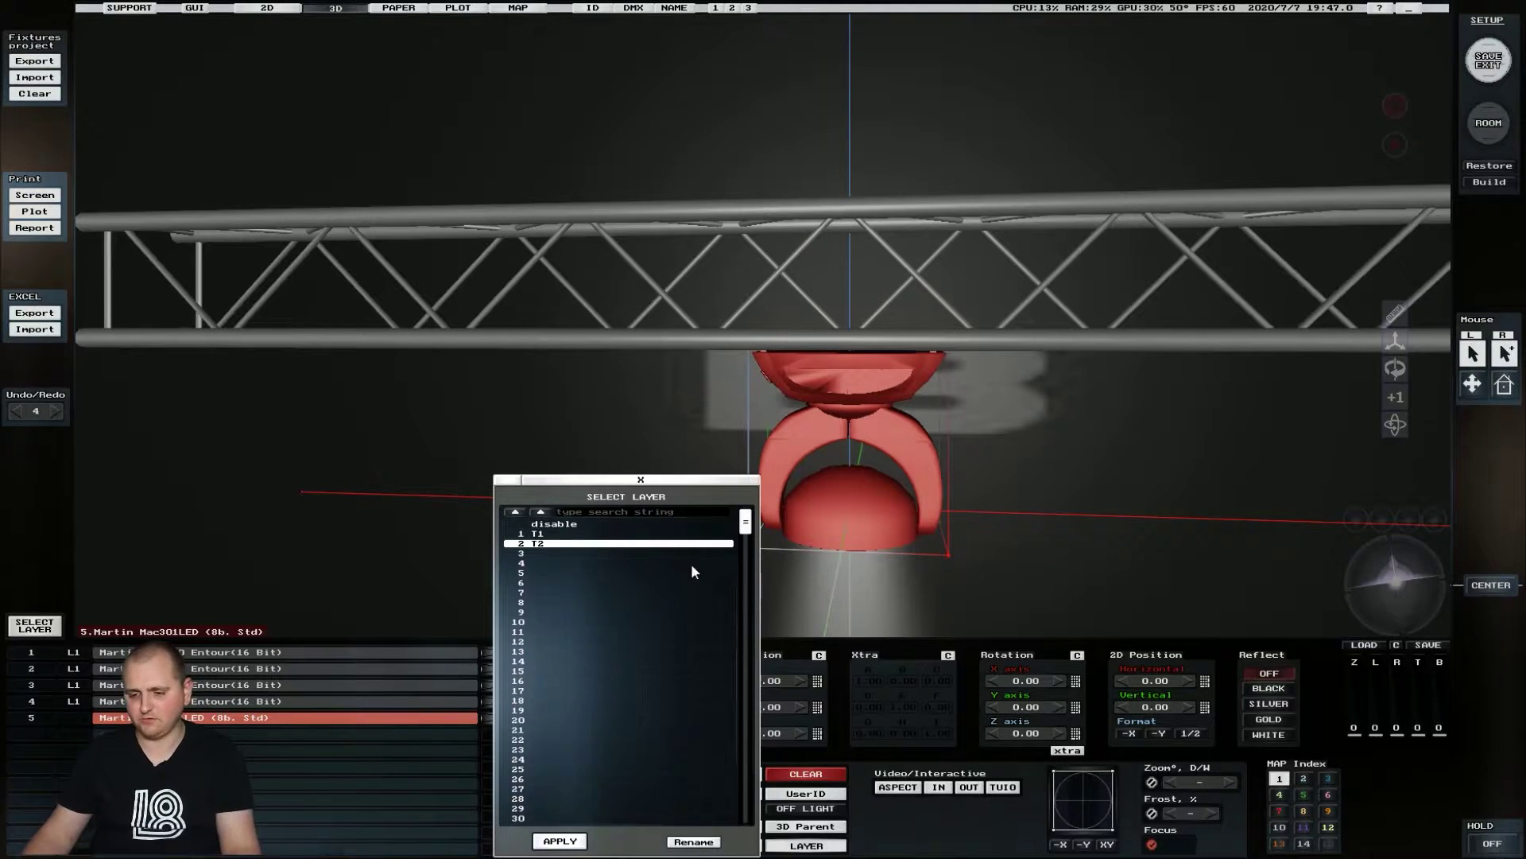
left_click(561, 842)
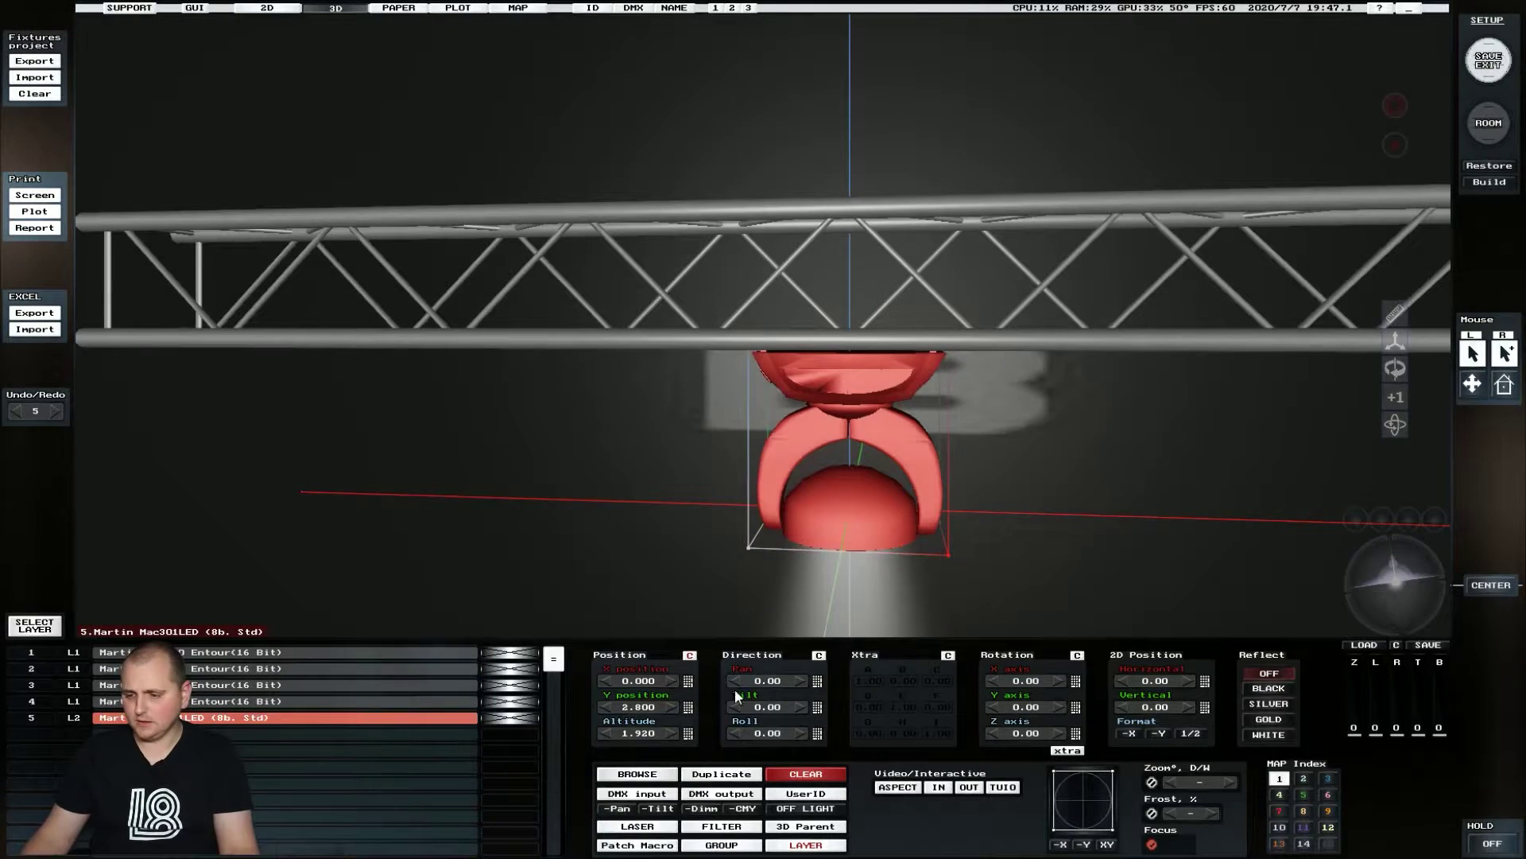
Step: Assign the T4-22.2-250 box truss to layer T2
left_click(1481, 121)
left_click(877, 213)
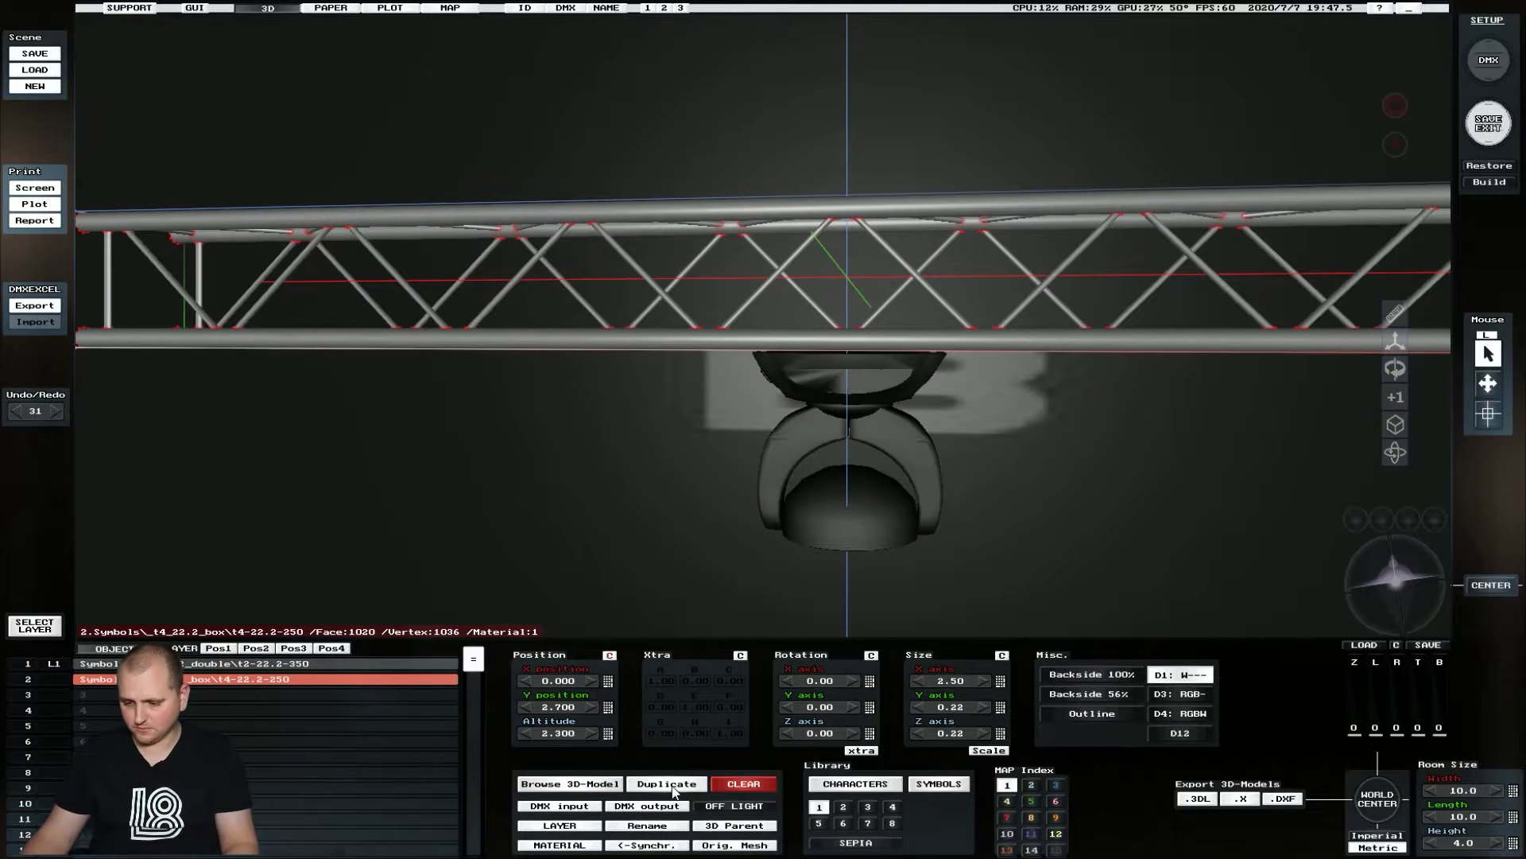
left_click(560, 826)
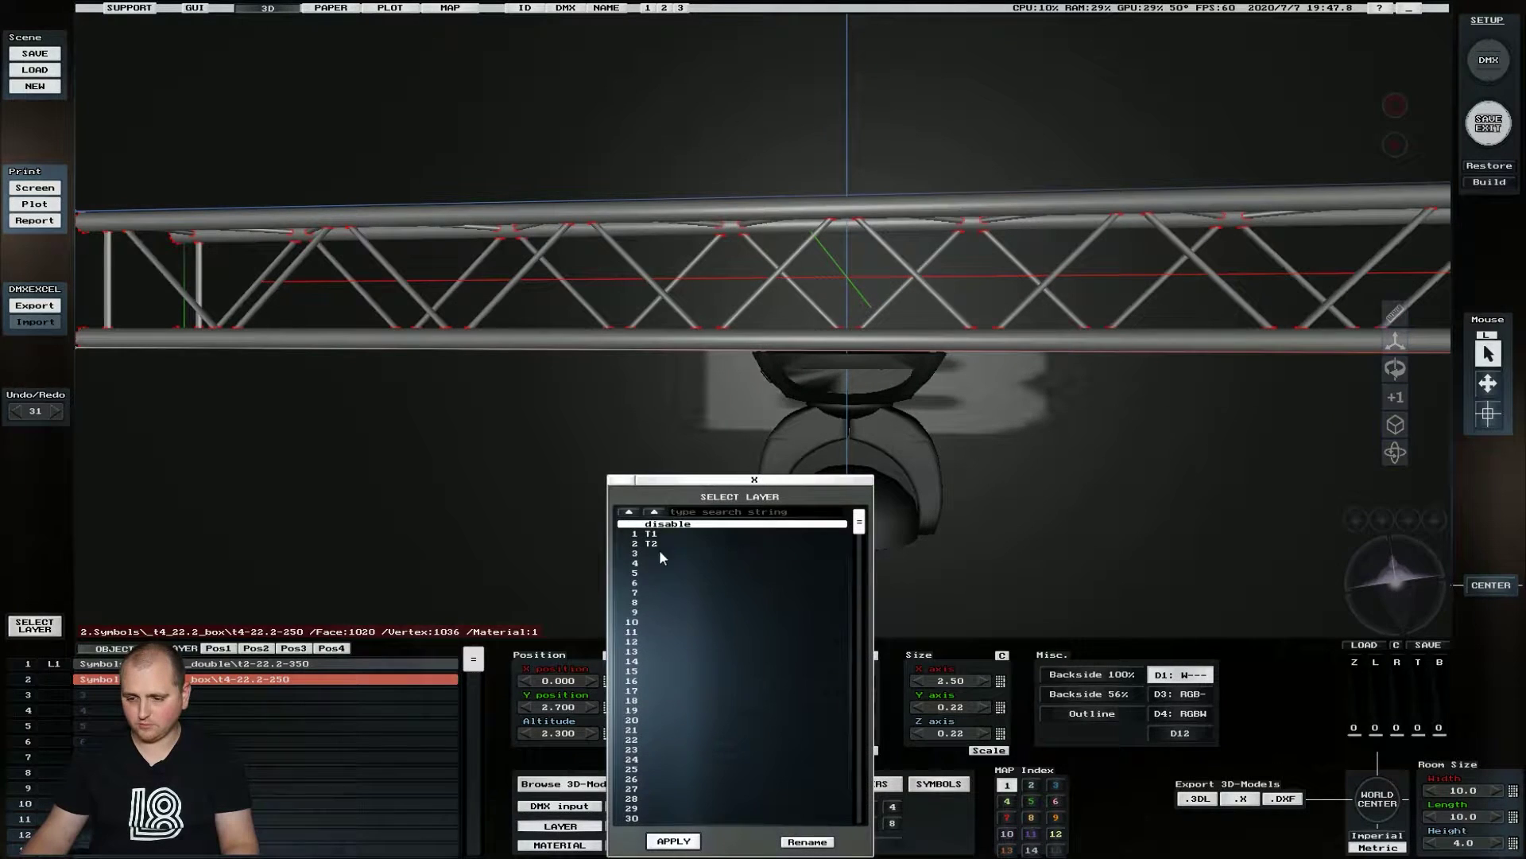
left_click(674, 842)
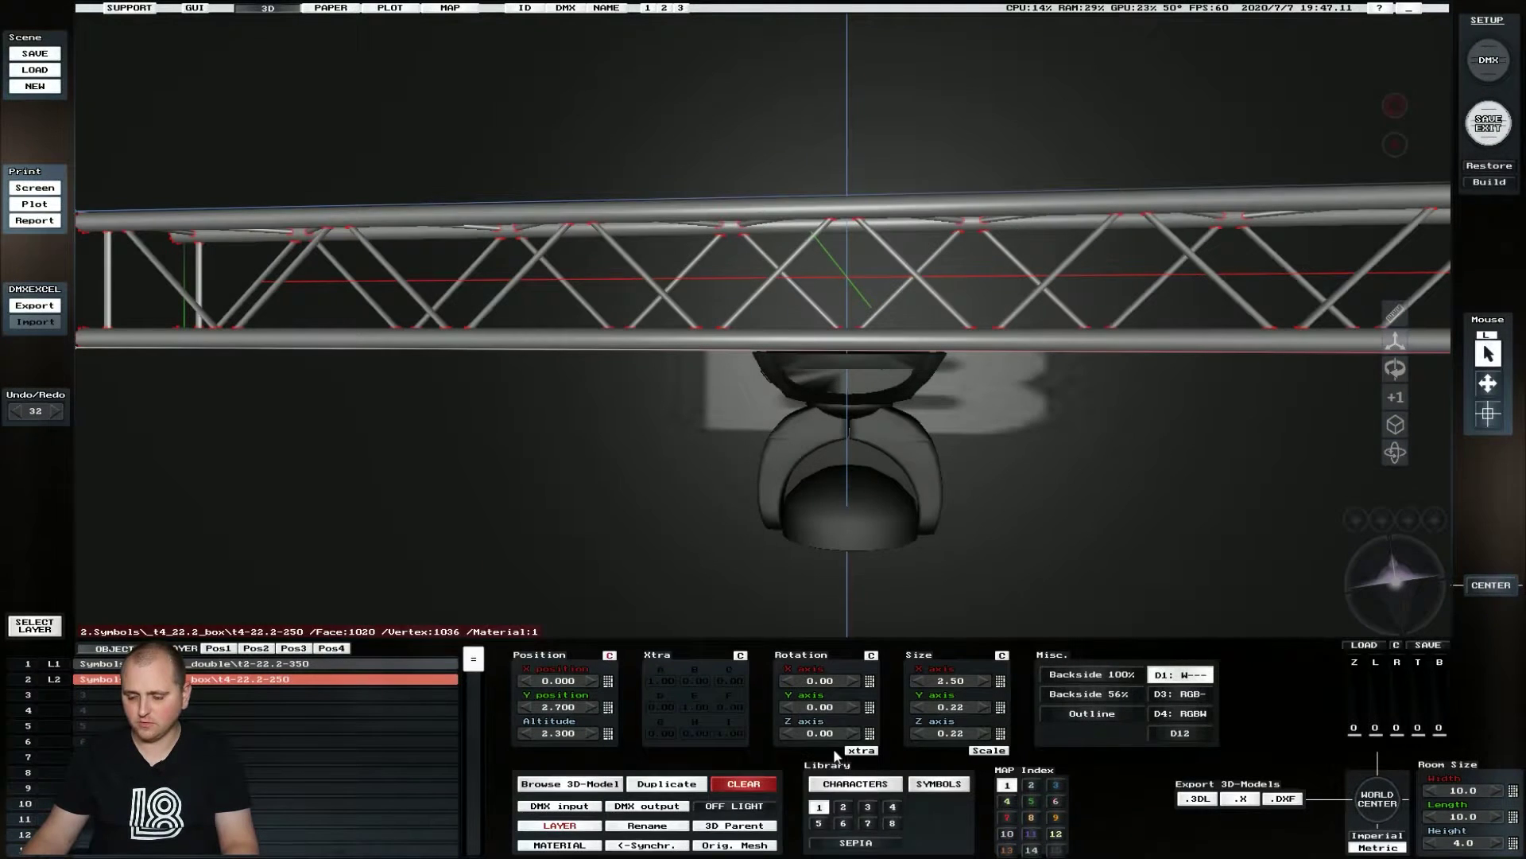
Step: Raise the whole T2 layer, truss and fixture together, to a layer altitude of 1.600
scroll(1406, 589, "down", 10)
scroll(1405, 589, "up", 5)
right_click_drag(1406, 589, 427, 636)
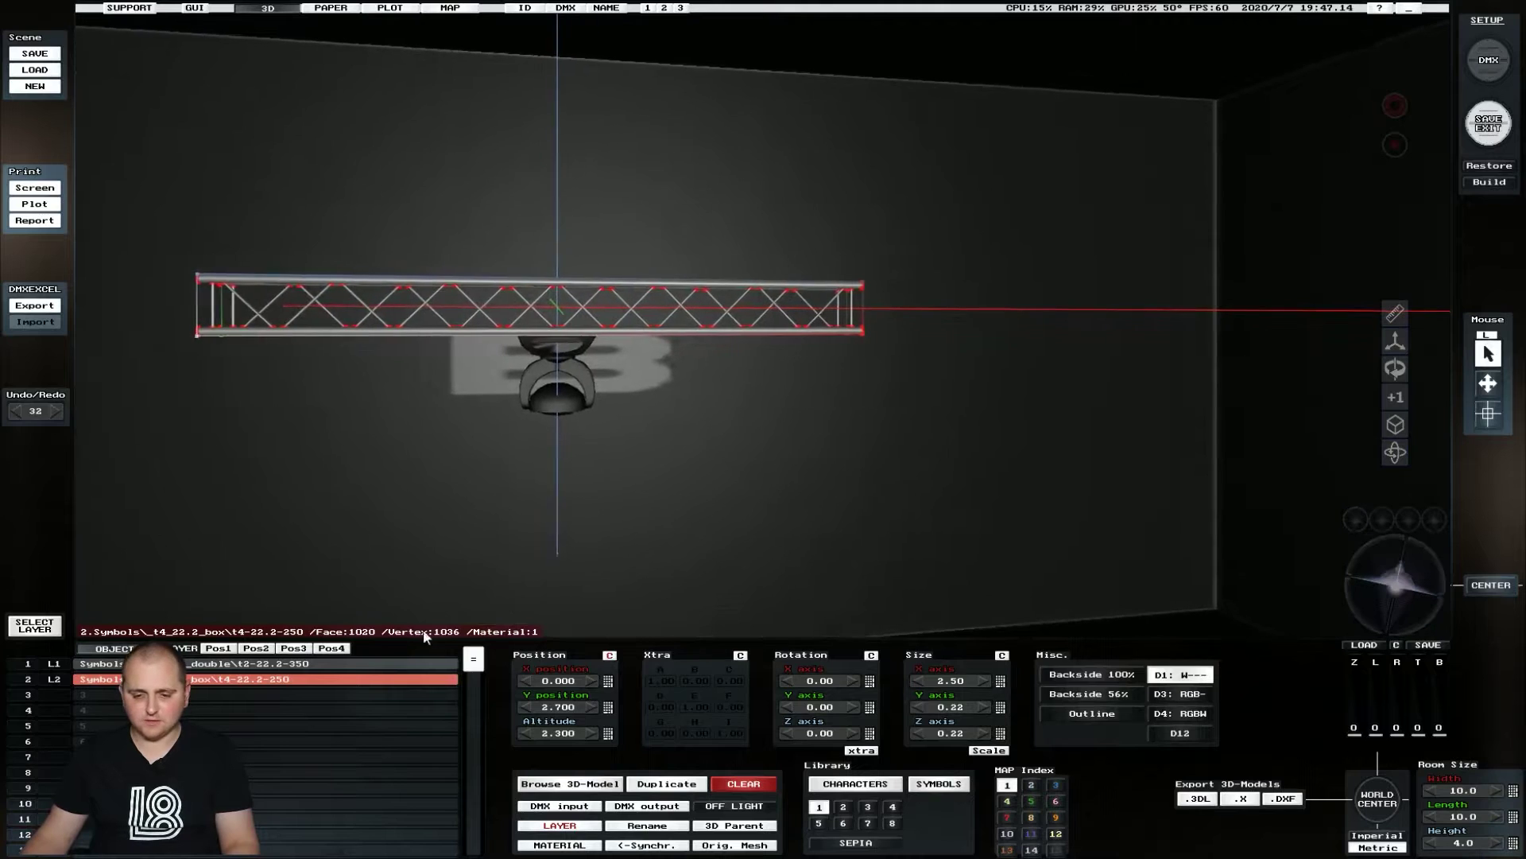
left_click(221, 649)
left_click(159, 679)
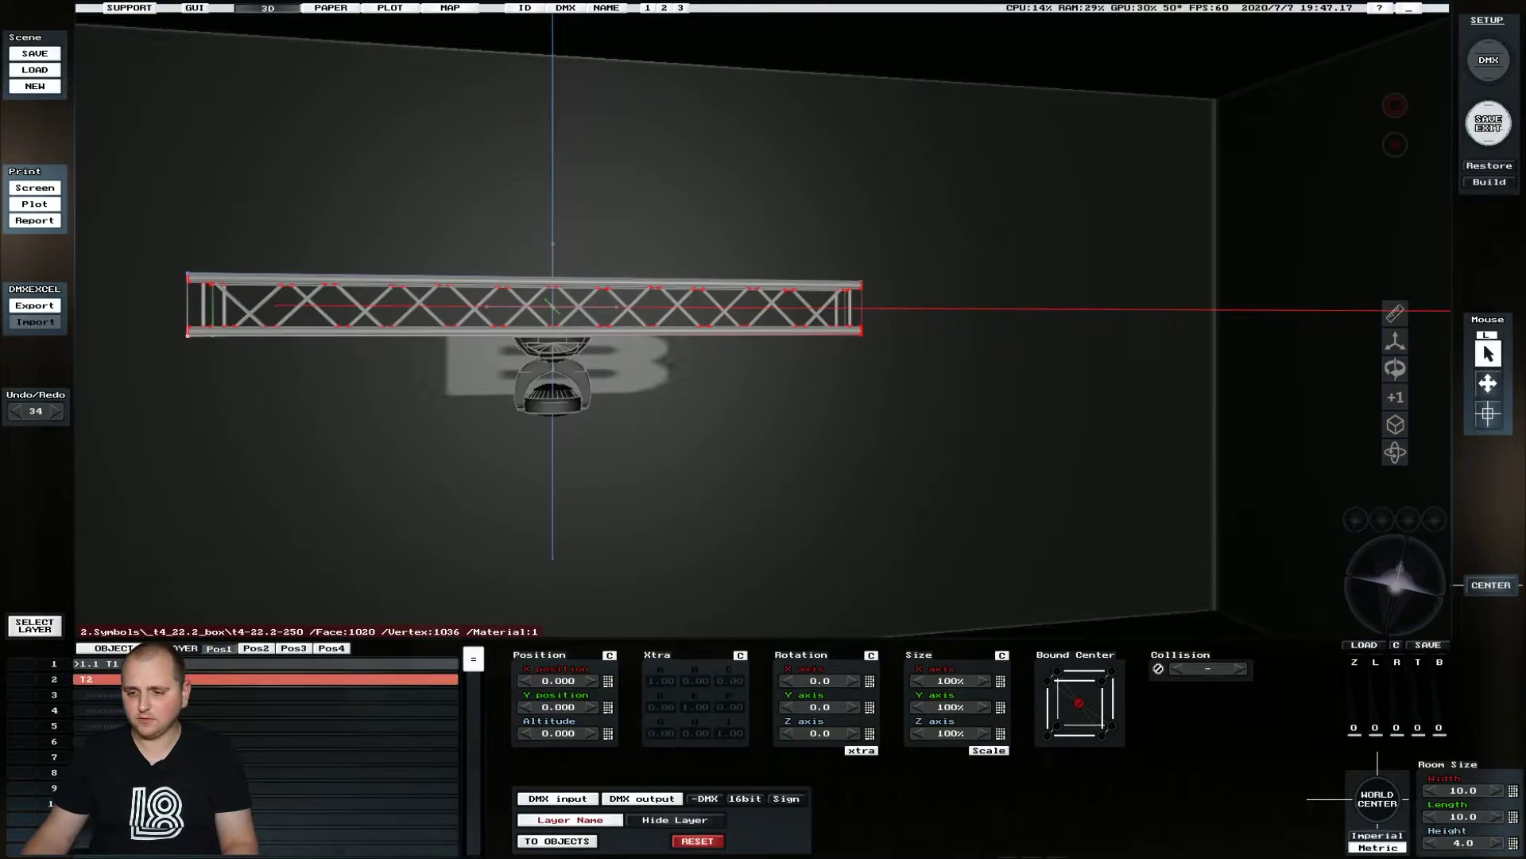
left_click_drag(1377, 602, 1375, 606)
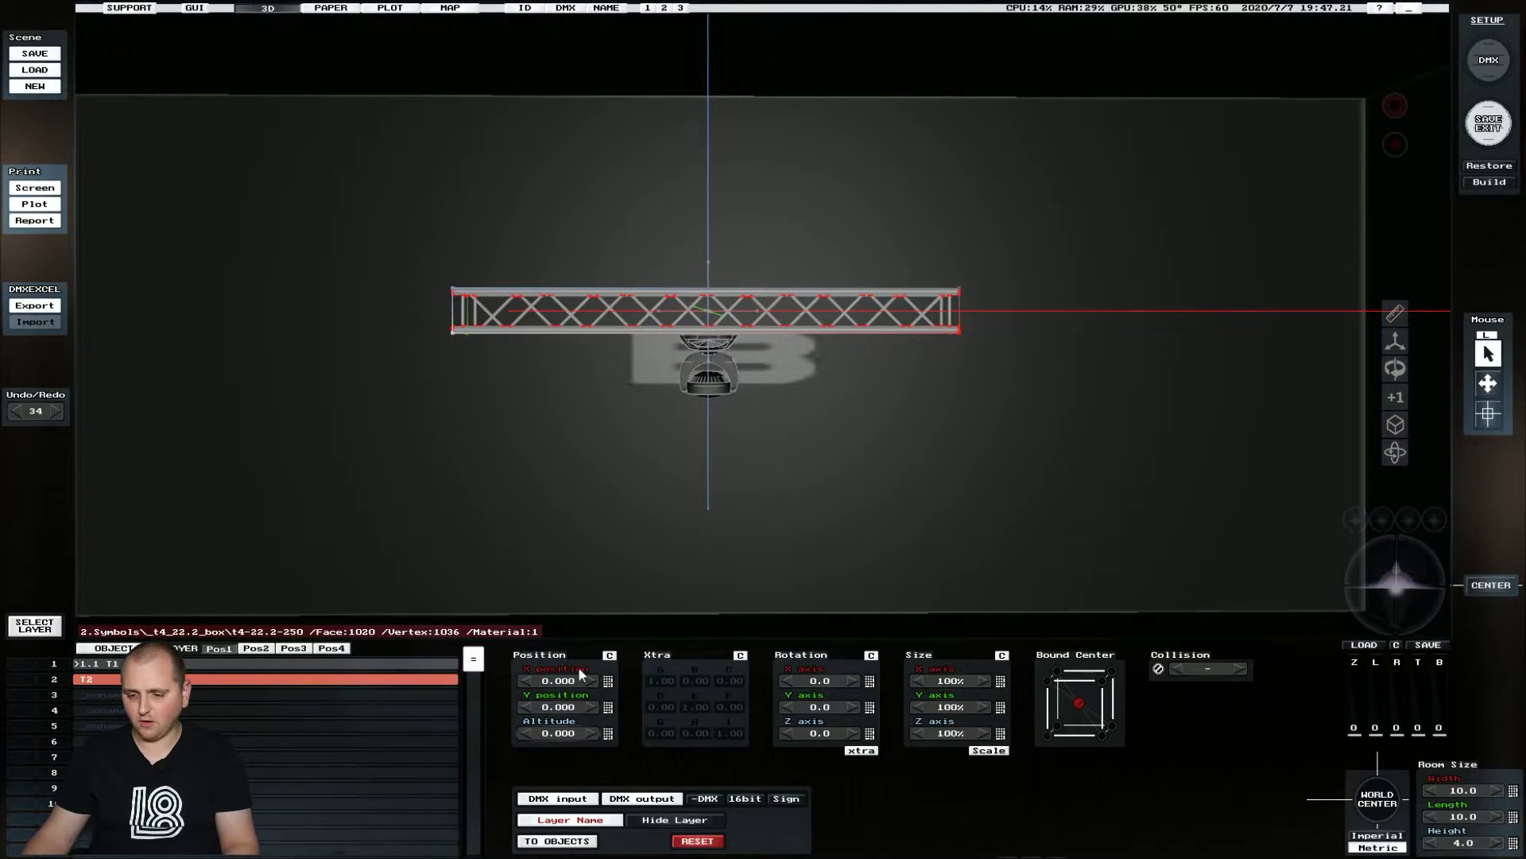
scroll(553, 728, "up", 12)
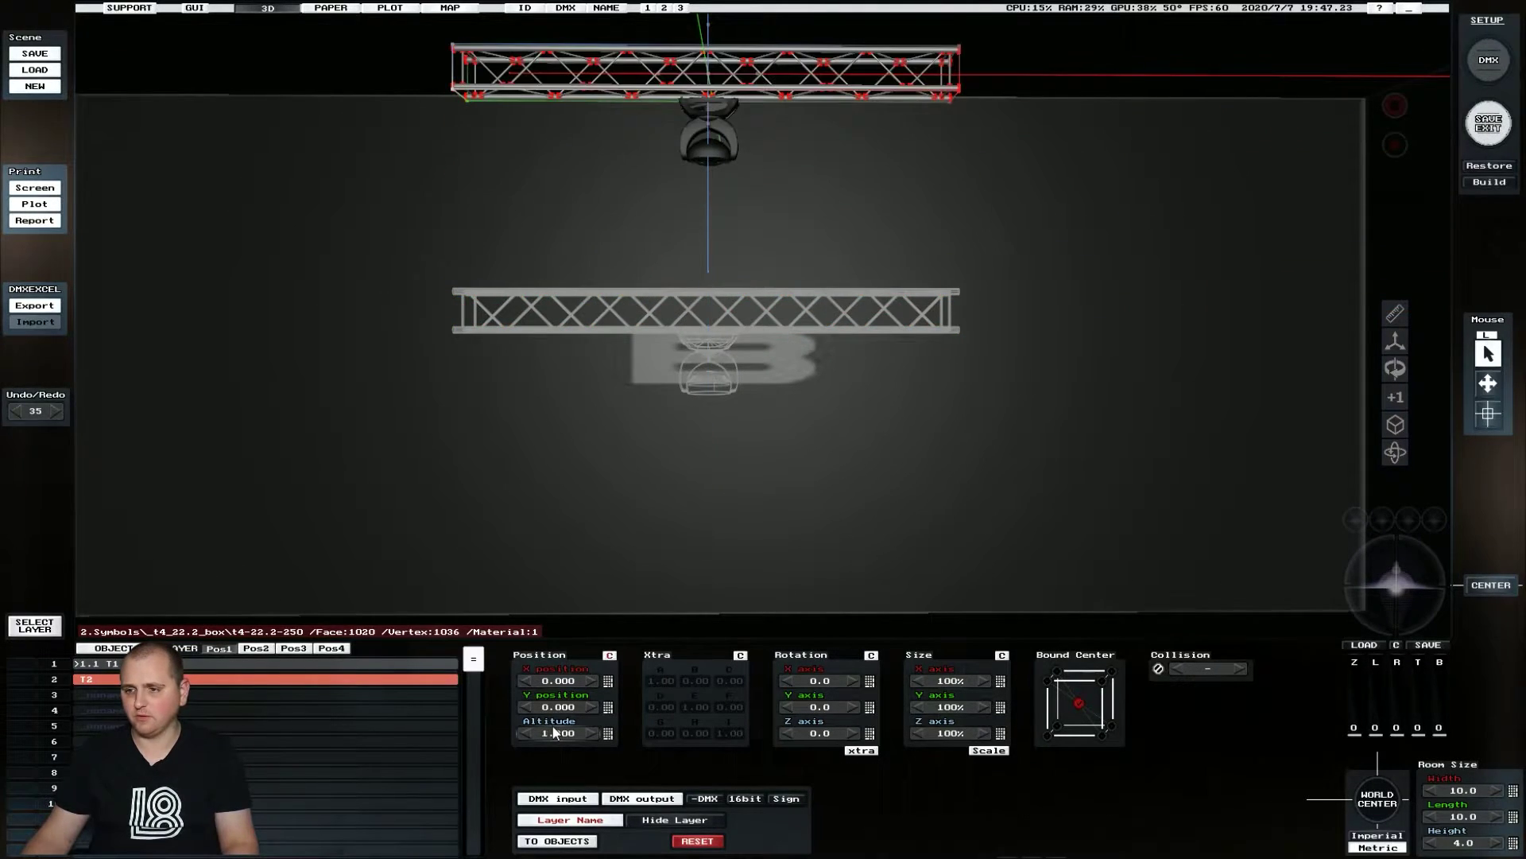
left_click(1378, 604)
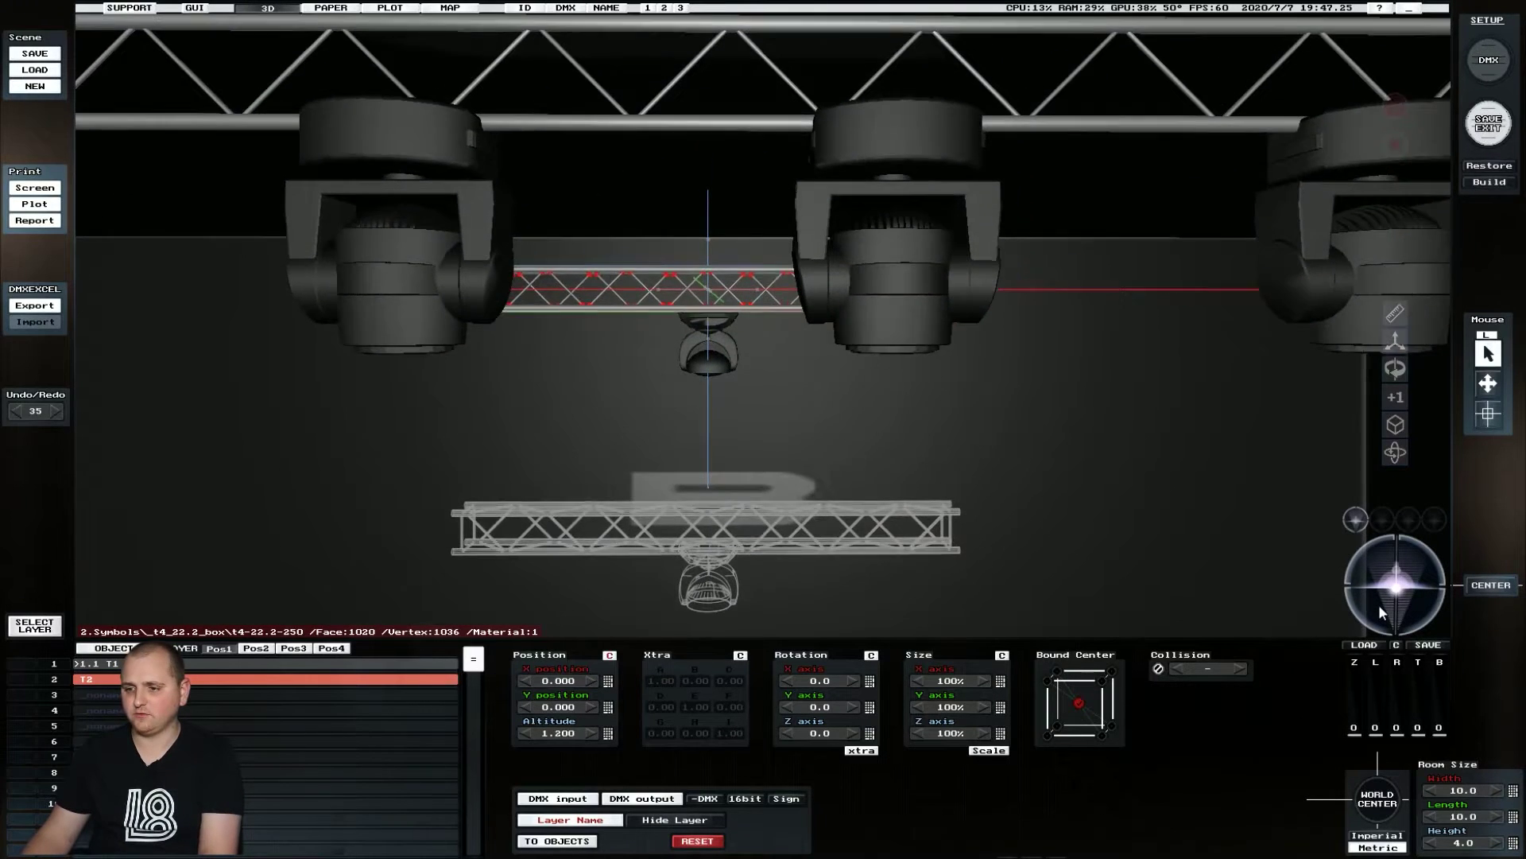
scroll(554, 733, "up", 1)
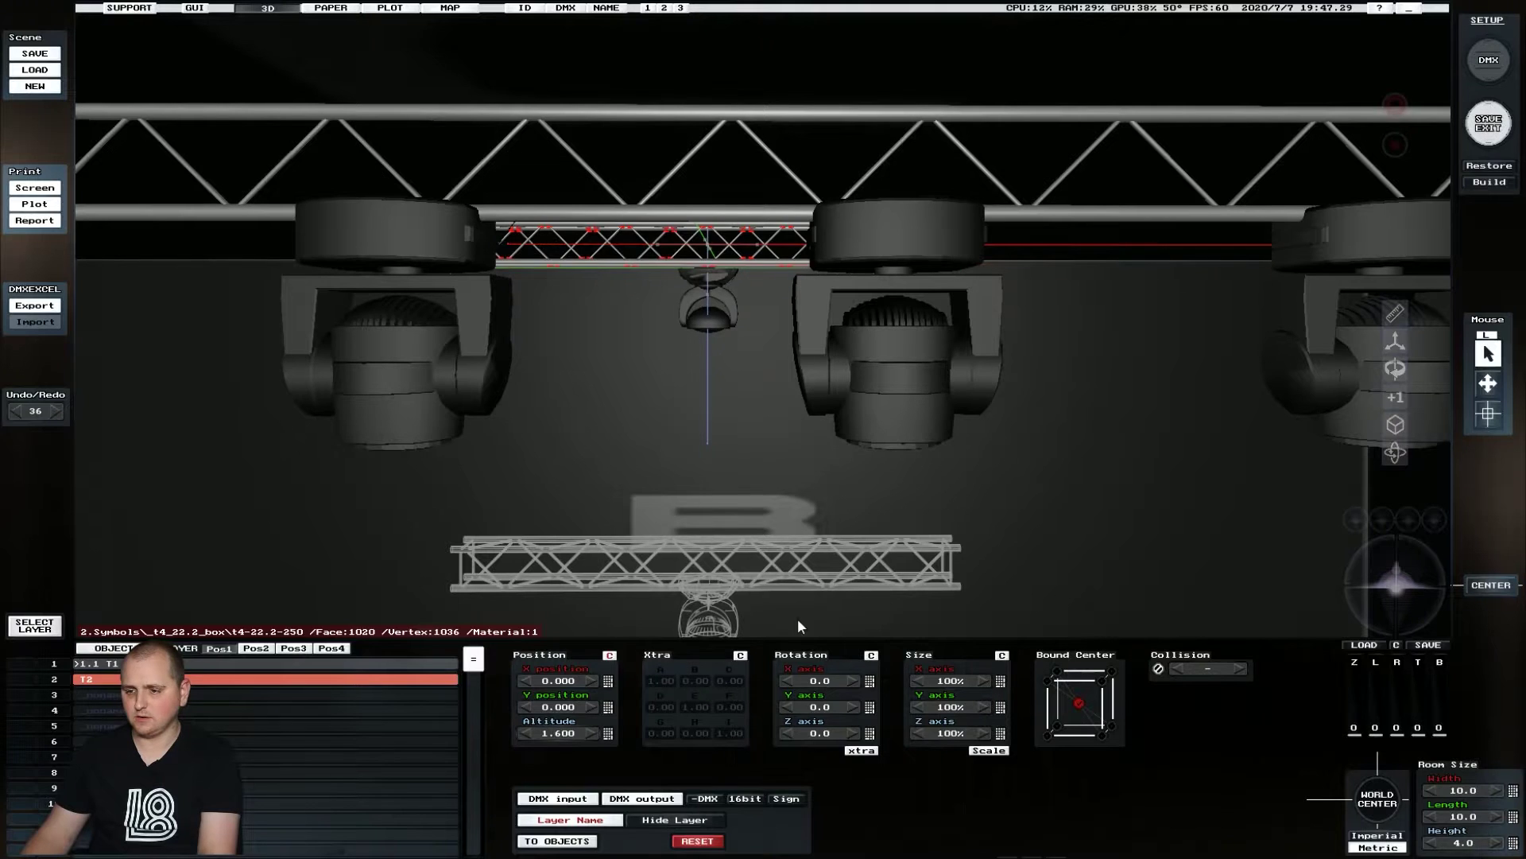
Step: Transfer the T2 layer's position offset to its objects and confirm
left_click(1395, 594)
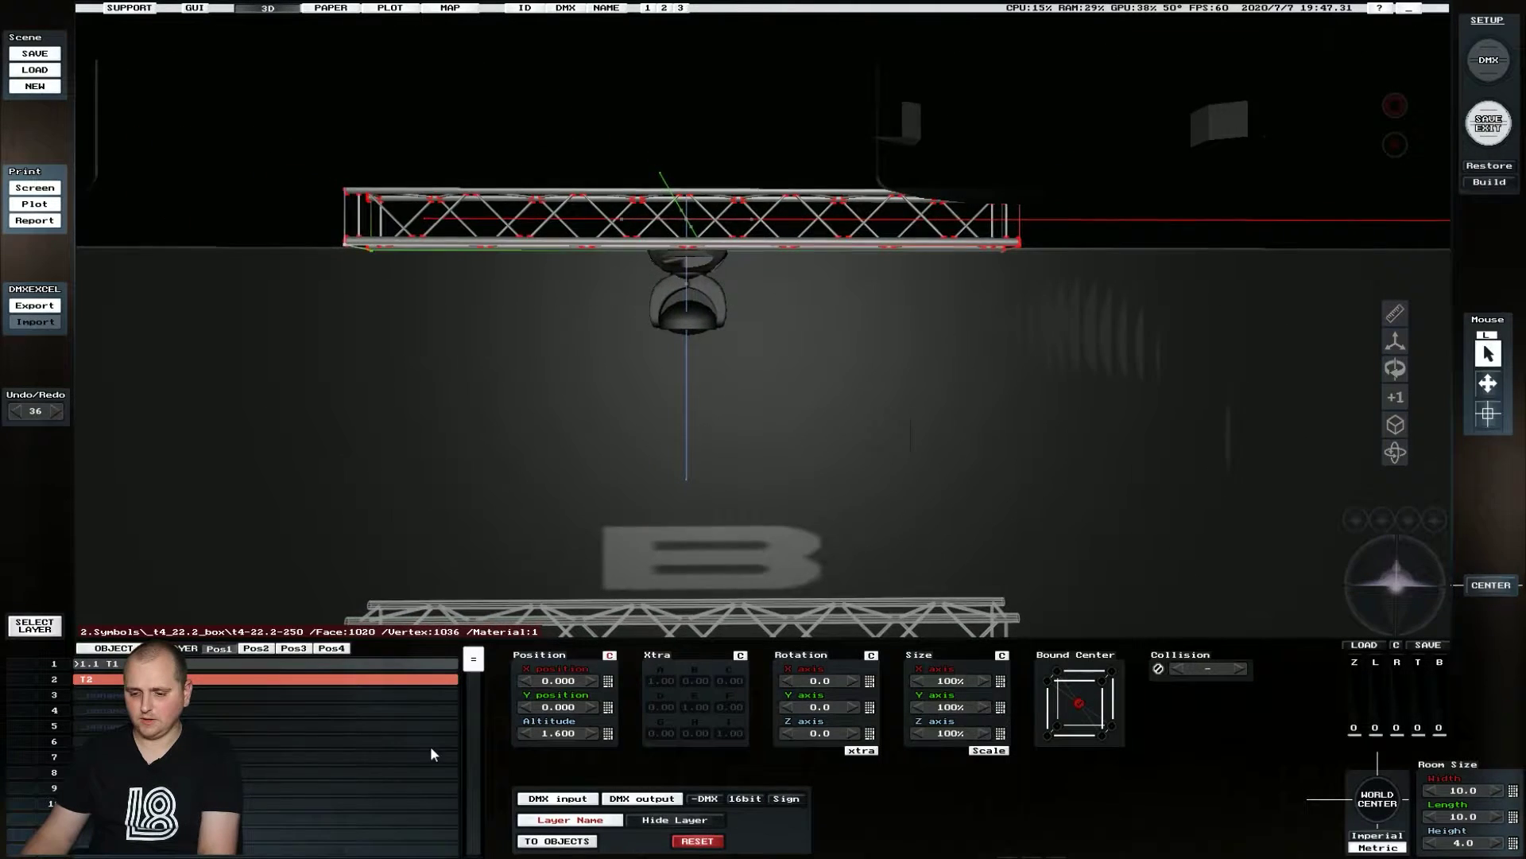
left_click(557, 841)
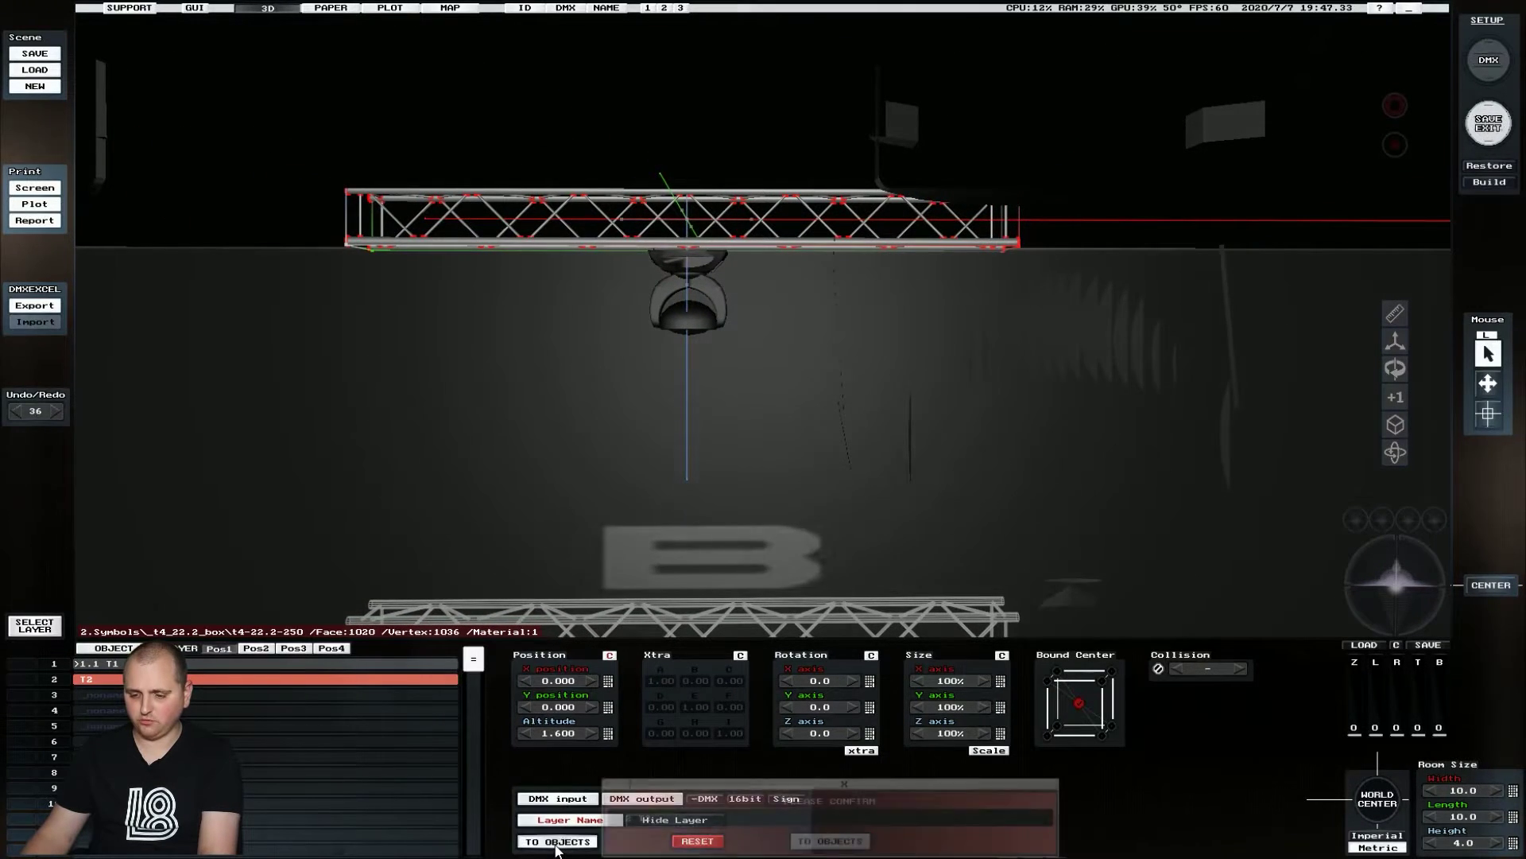
left_click(830, 841)
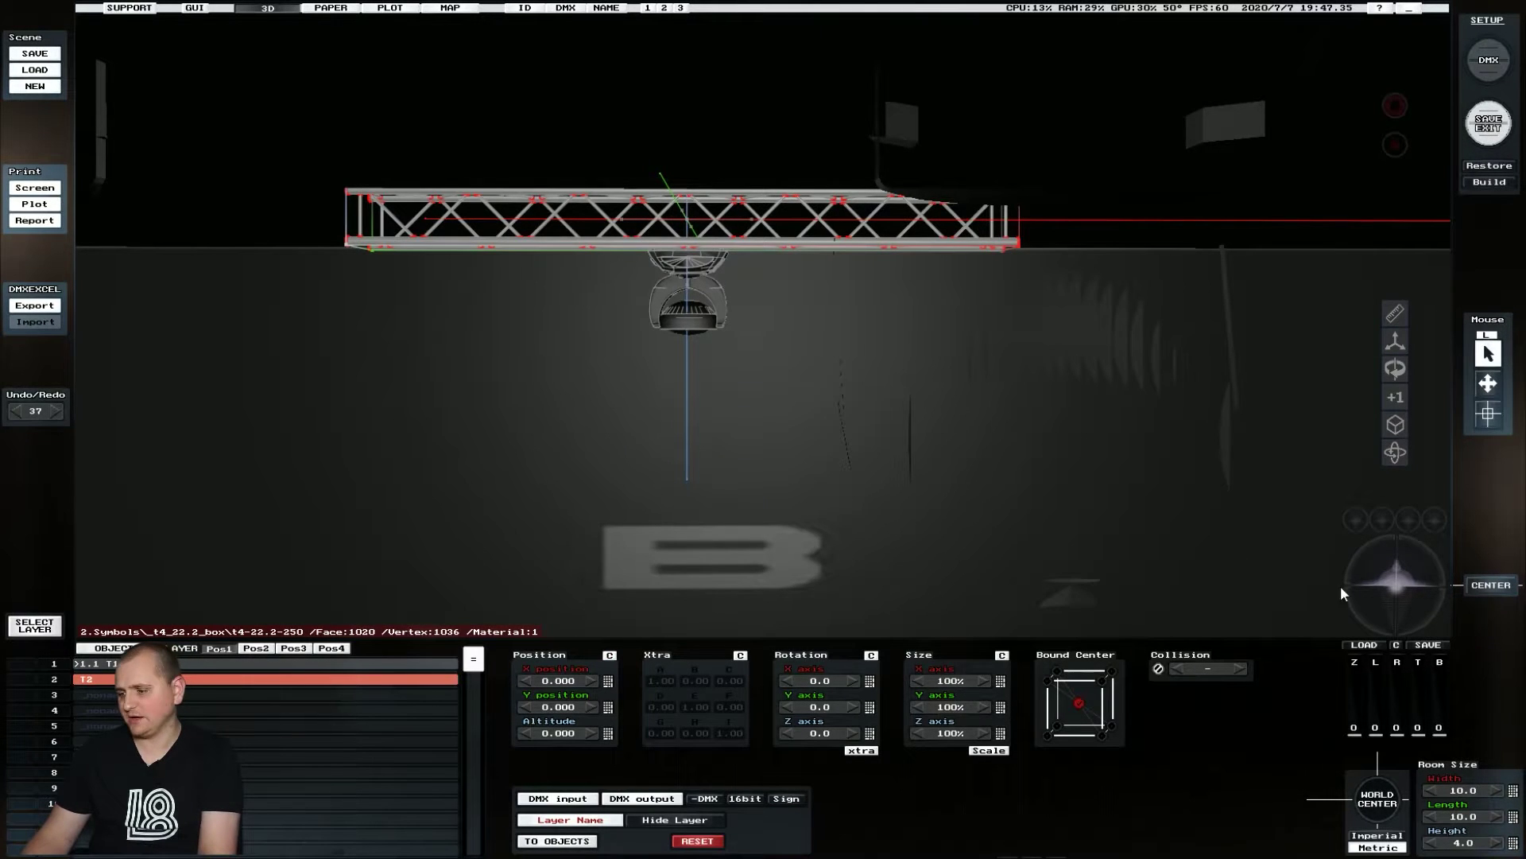
Step: Lower the T2 layer to a layer altitude of -0.500
left_click(1383, 589)
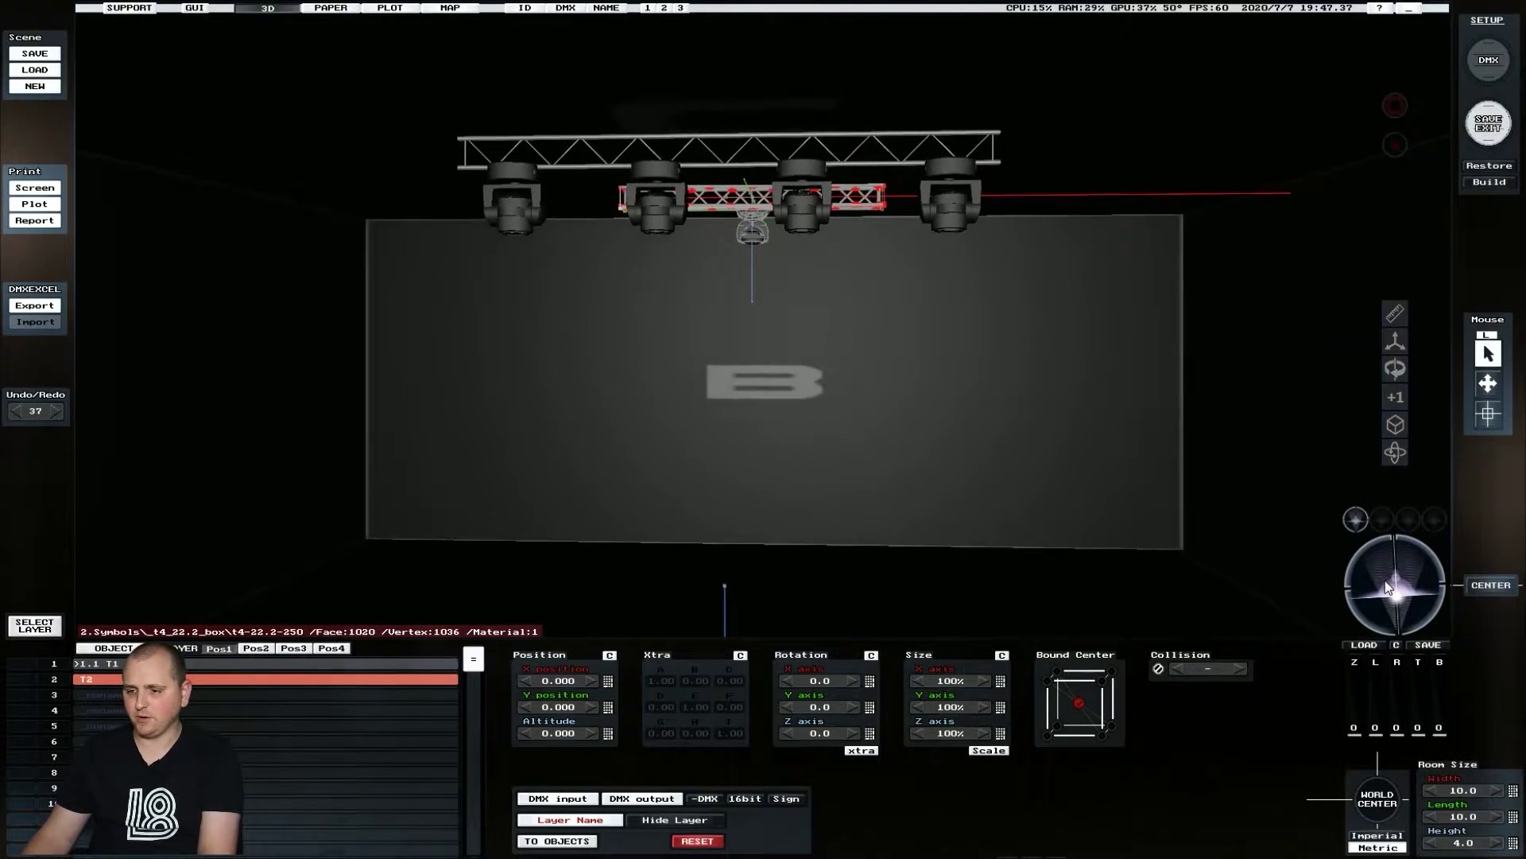
left_click_drag(1384, 582, 1385, 582)
scroll(558, 737, "down", 5)
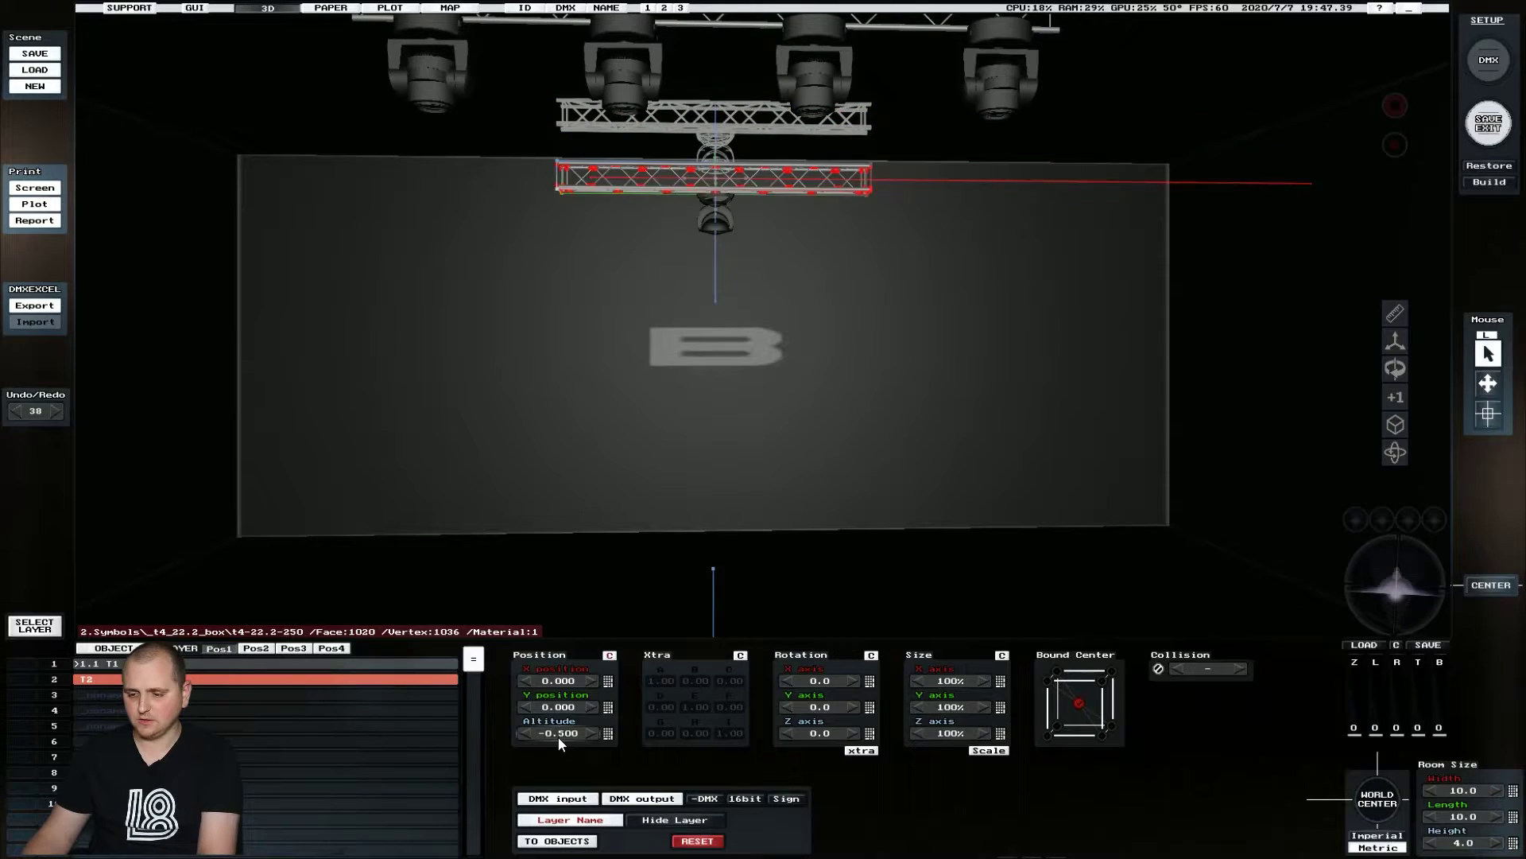
Step: Lower the T2 layer to an altitude of -3.400 and patch its DMX input to Acn1 channel 1, saving the setup on exit
scroll(556, 736, "down", 20)
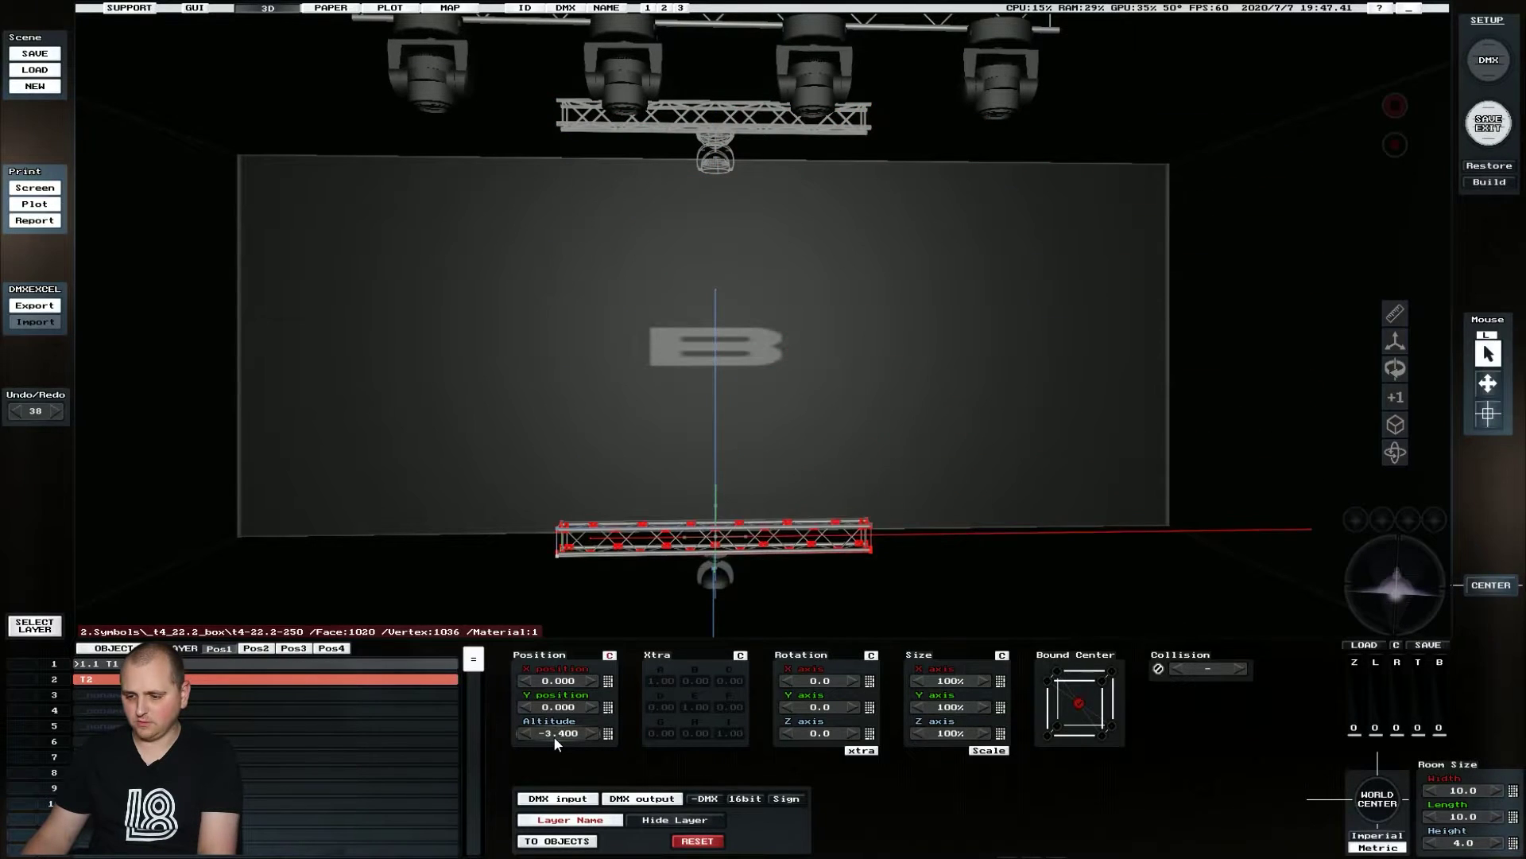
left_click(572, 799)
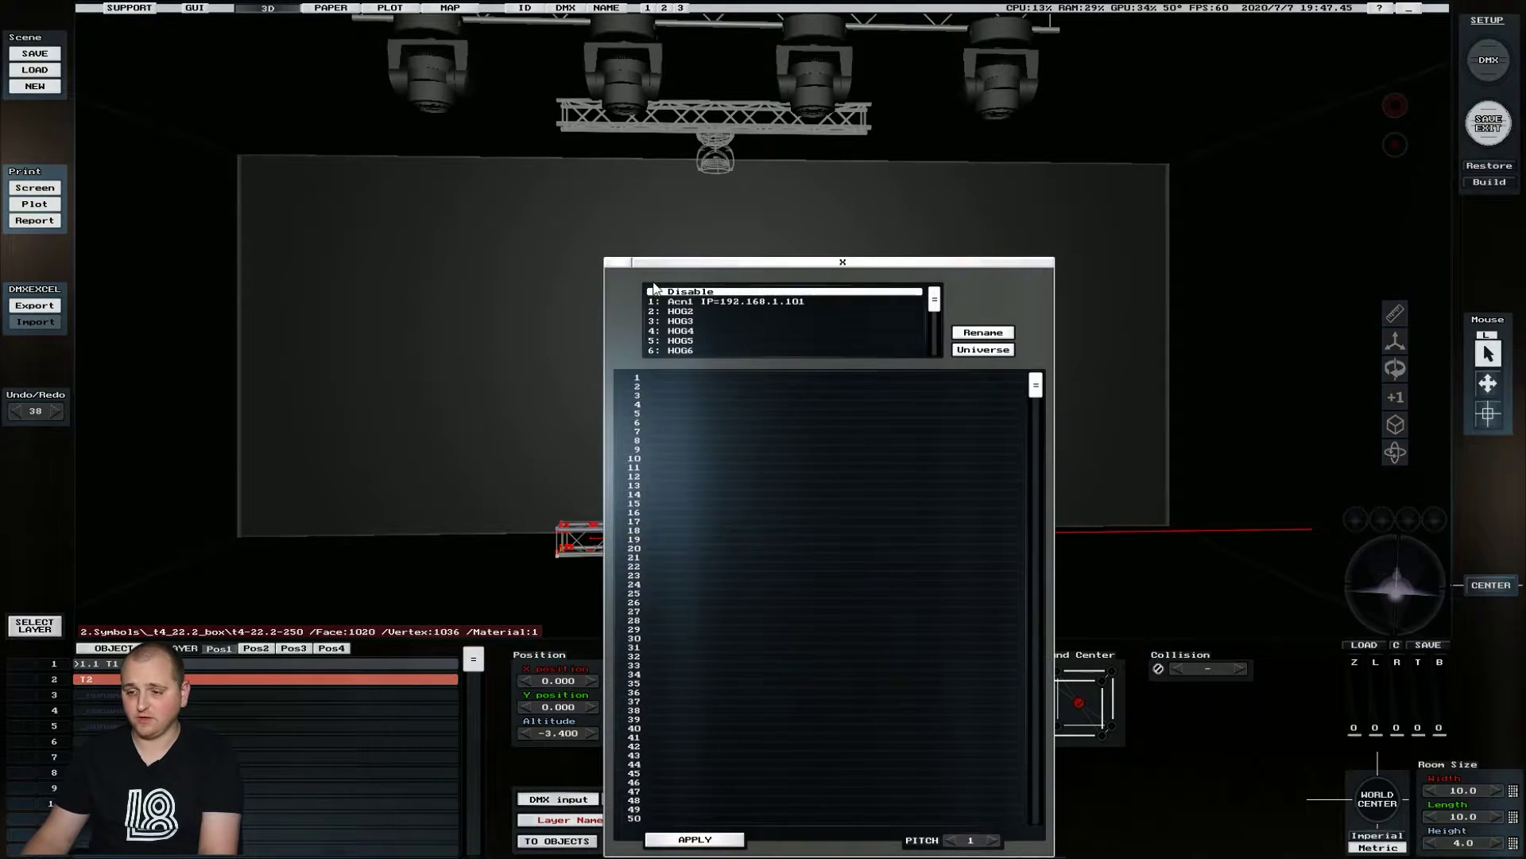
left_click(696, 303)
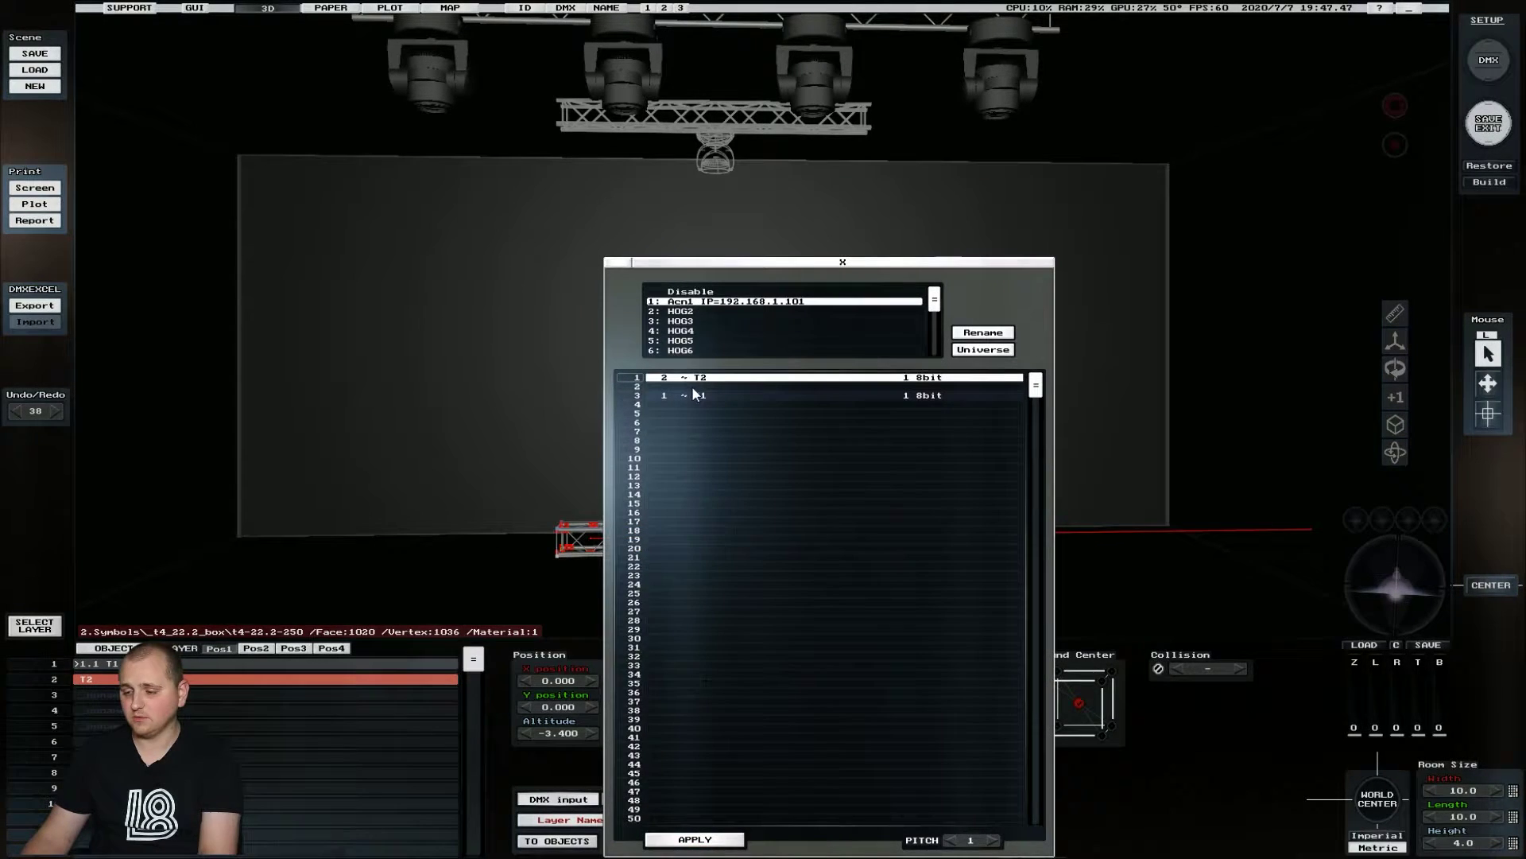
left_click(694, 840)
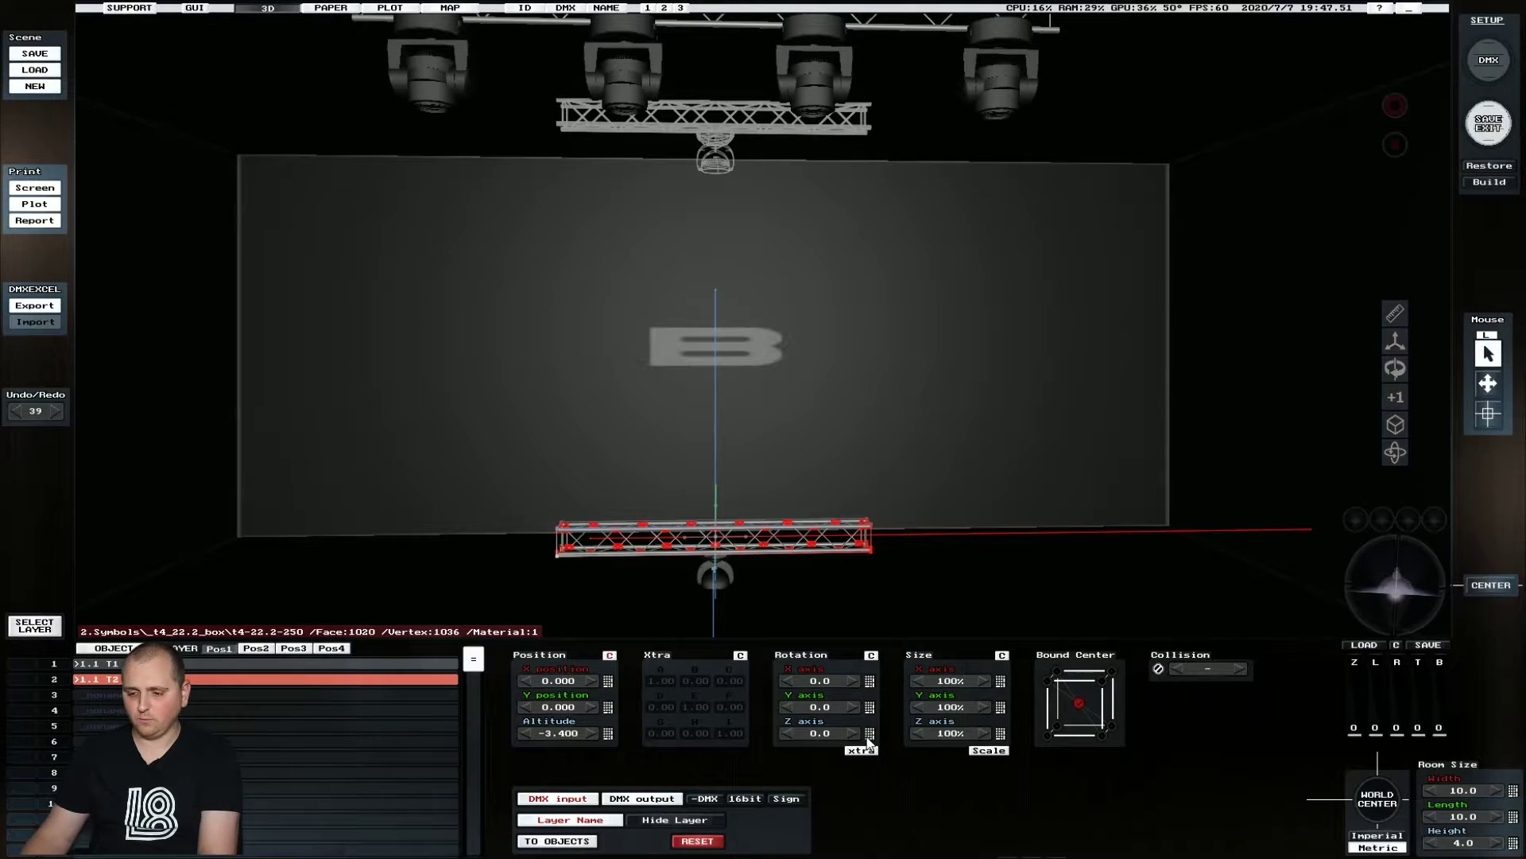
left_click(1485, 149)
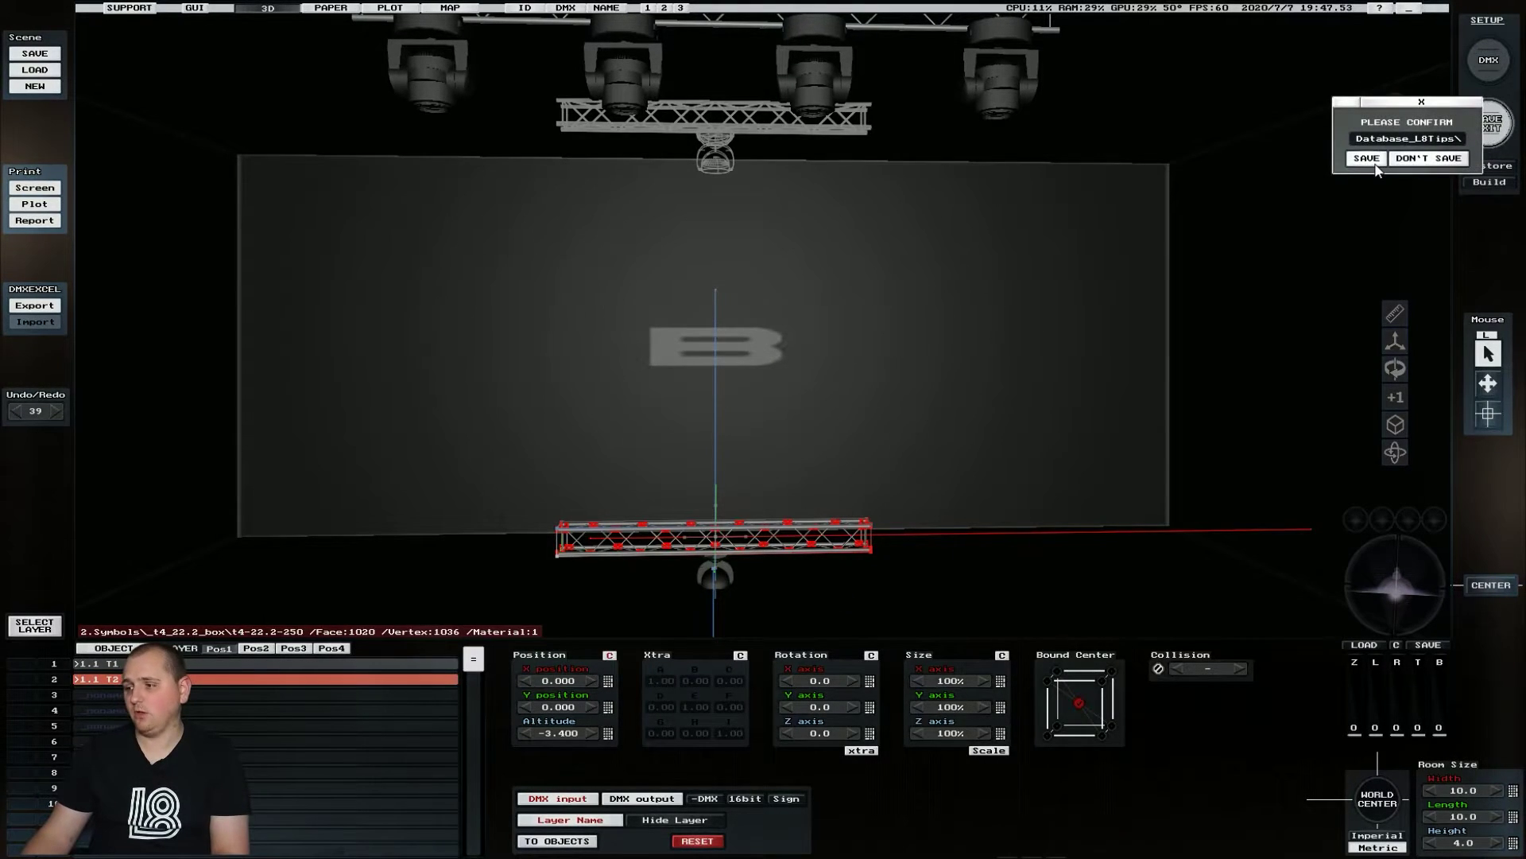
left_click(1368, 159)
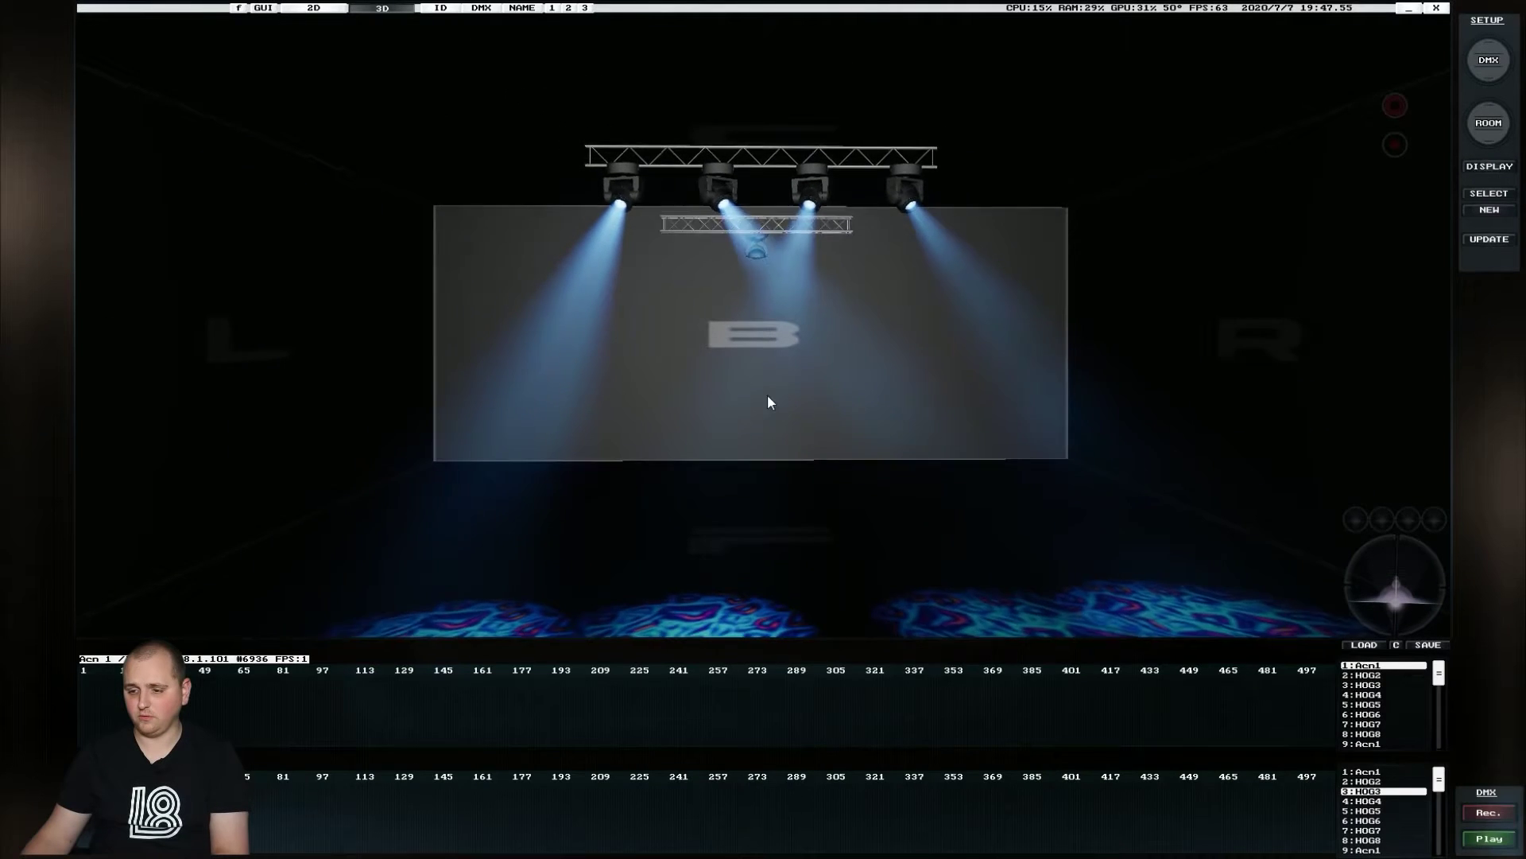
Step: Set the Martin Mac301LED on the T2 truss to an open shutter, blue colour and active Radar aiming
left_click(761, 221)
left_click(1400, 830)
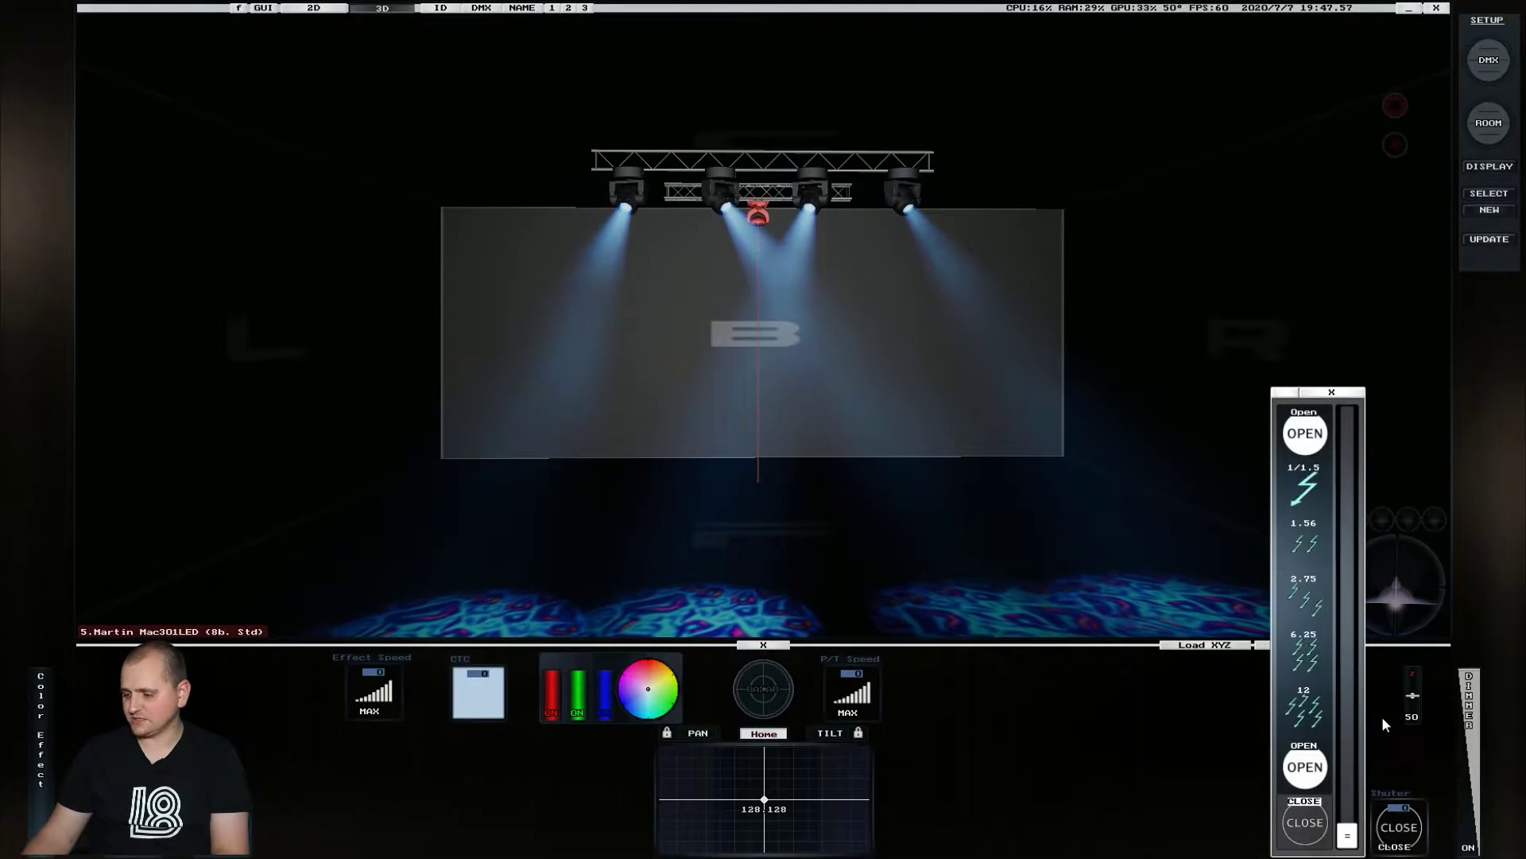
left_click(1298, 754)
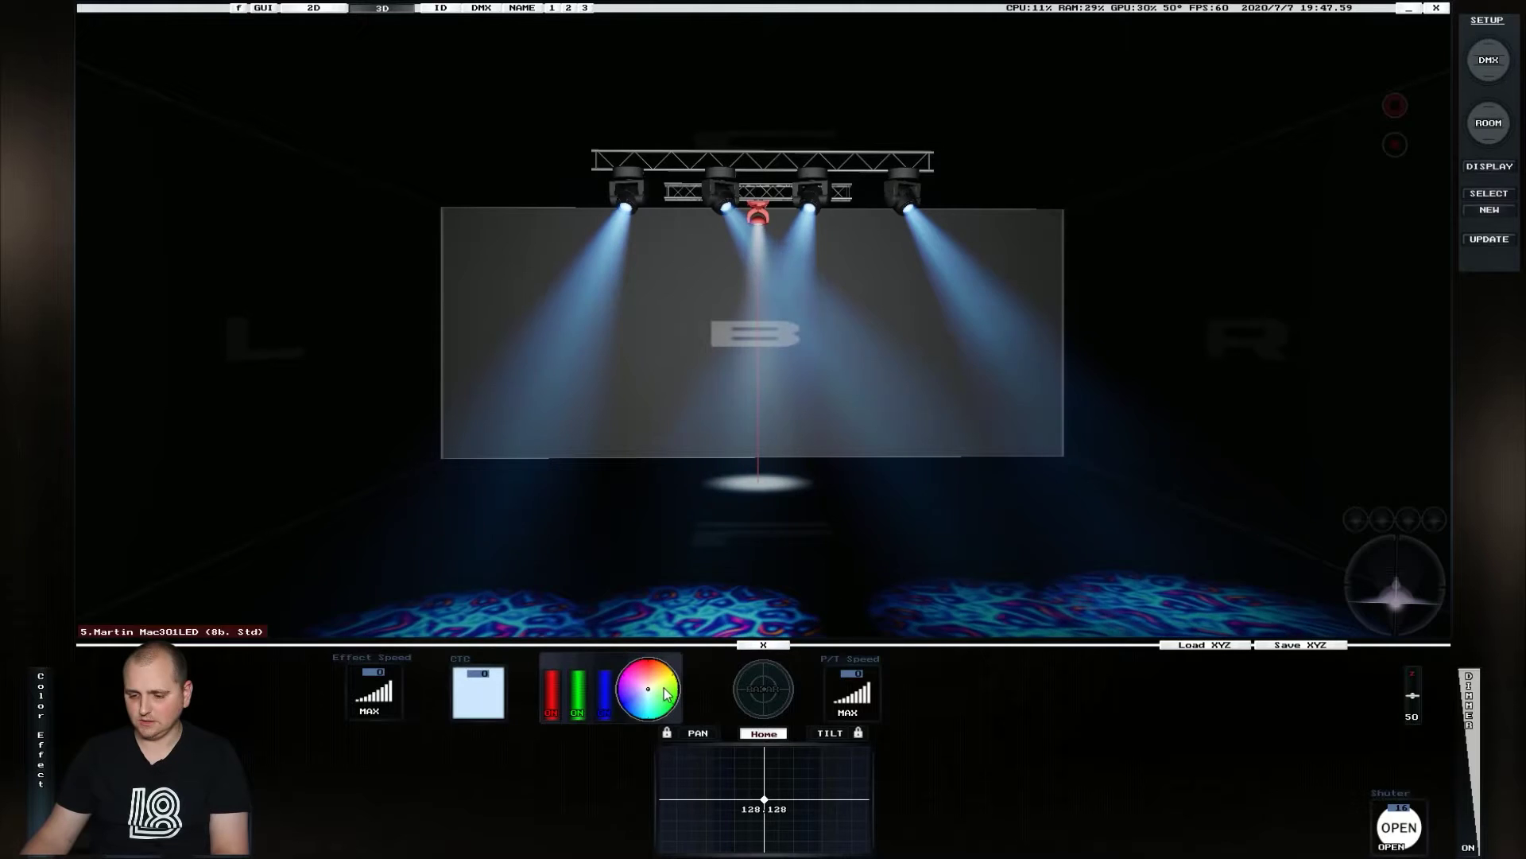
left_click_drag(651, 692, 621, 707)
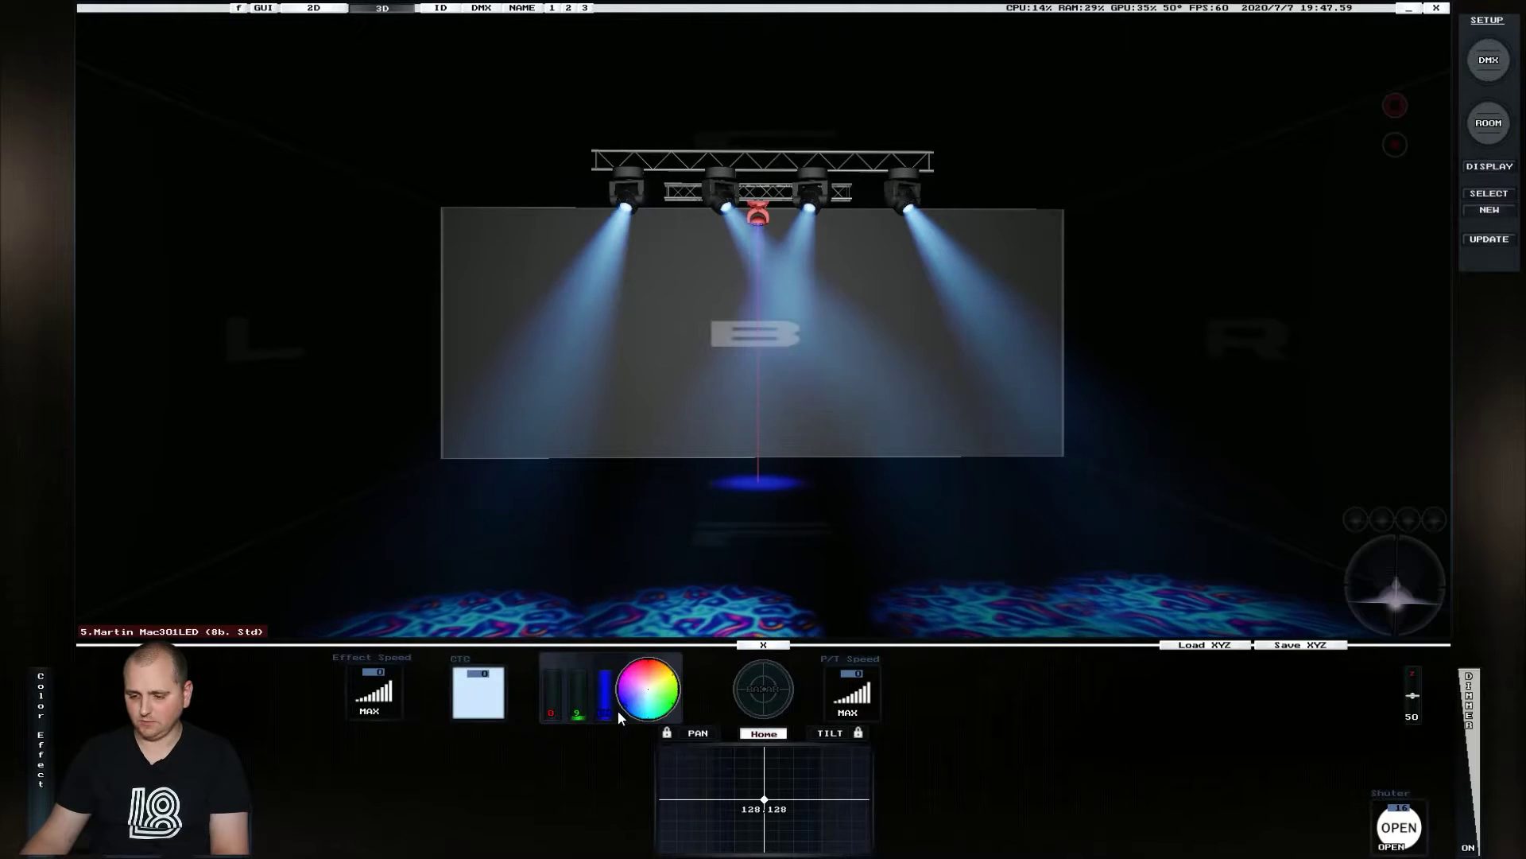
left_click(763, 688)
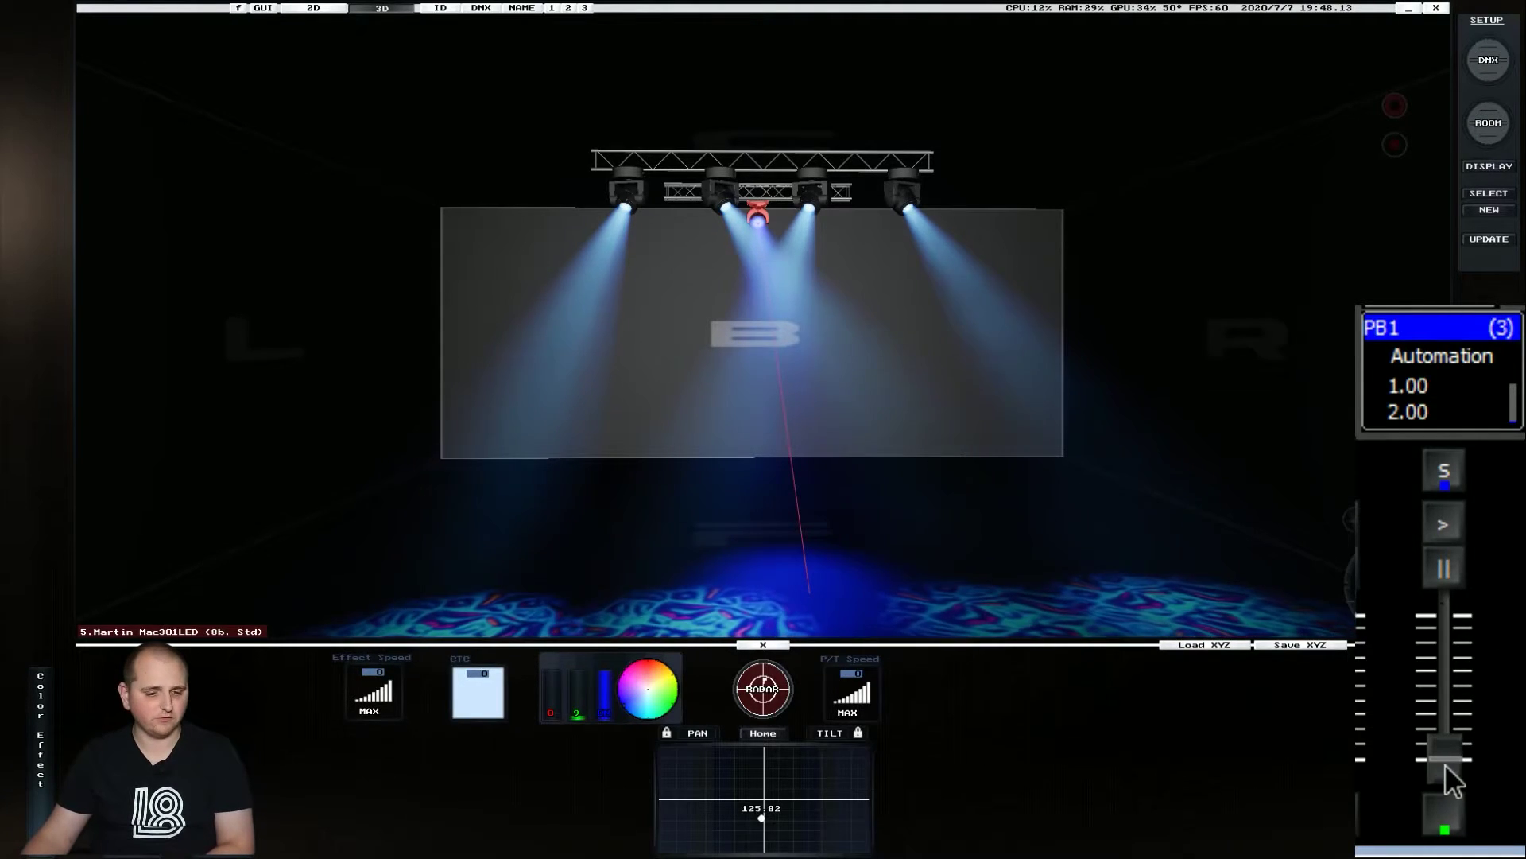
Step: Run cues 1.00 and 2.00 of the PB1 Automation playback to check the vertical movement of both trusses
left_click_drag(1444, 762, 1476, 580)
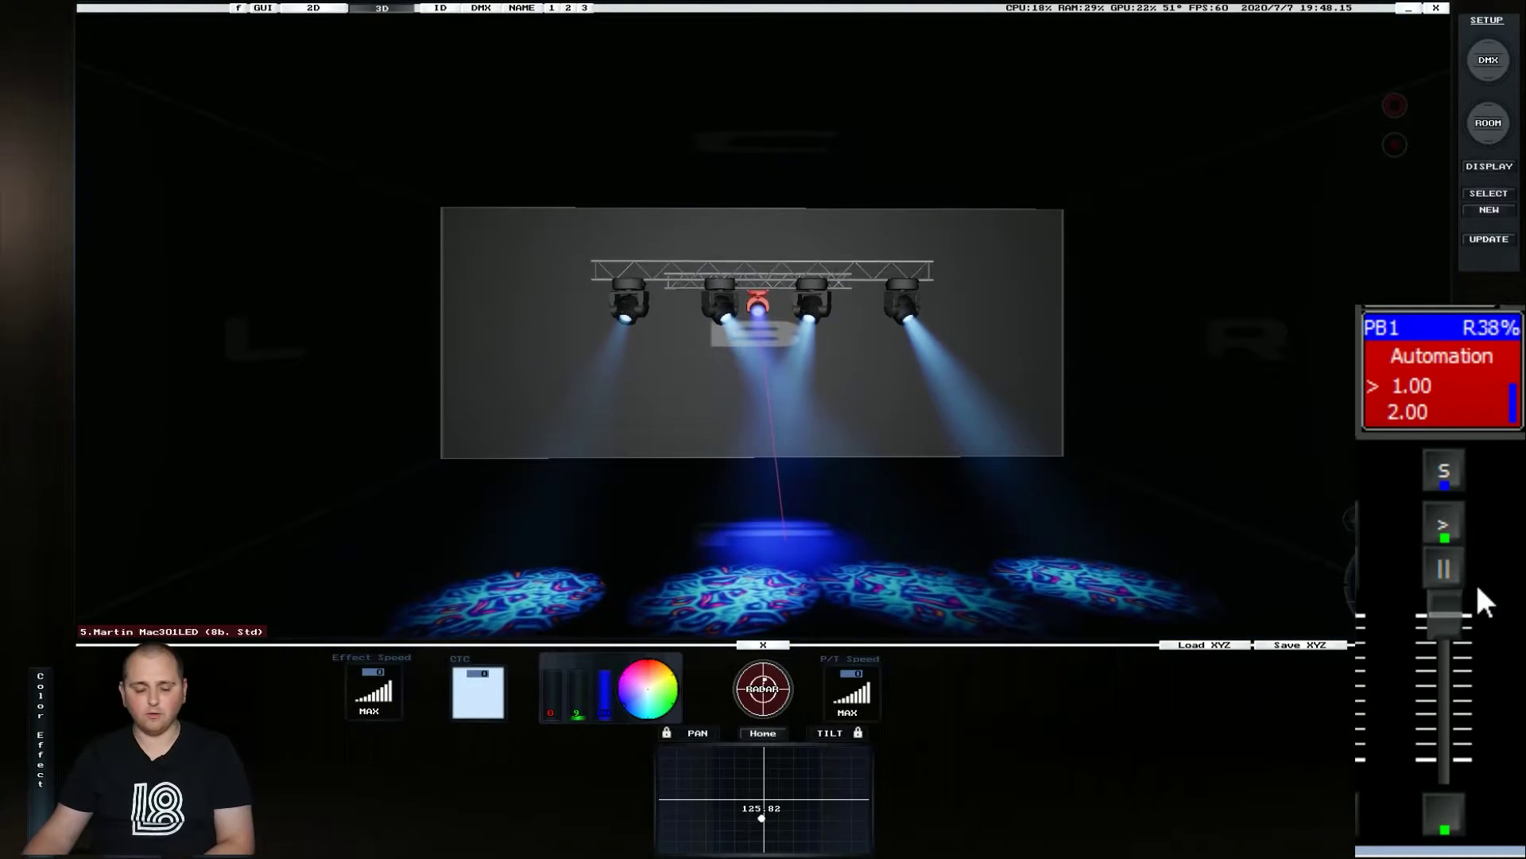
left_click(1438, 526)
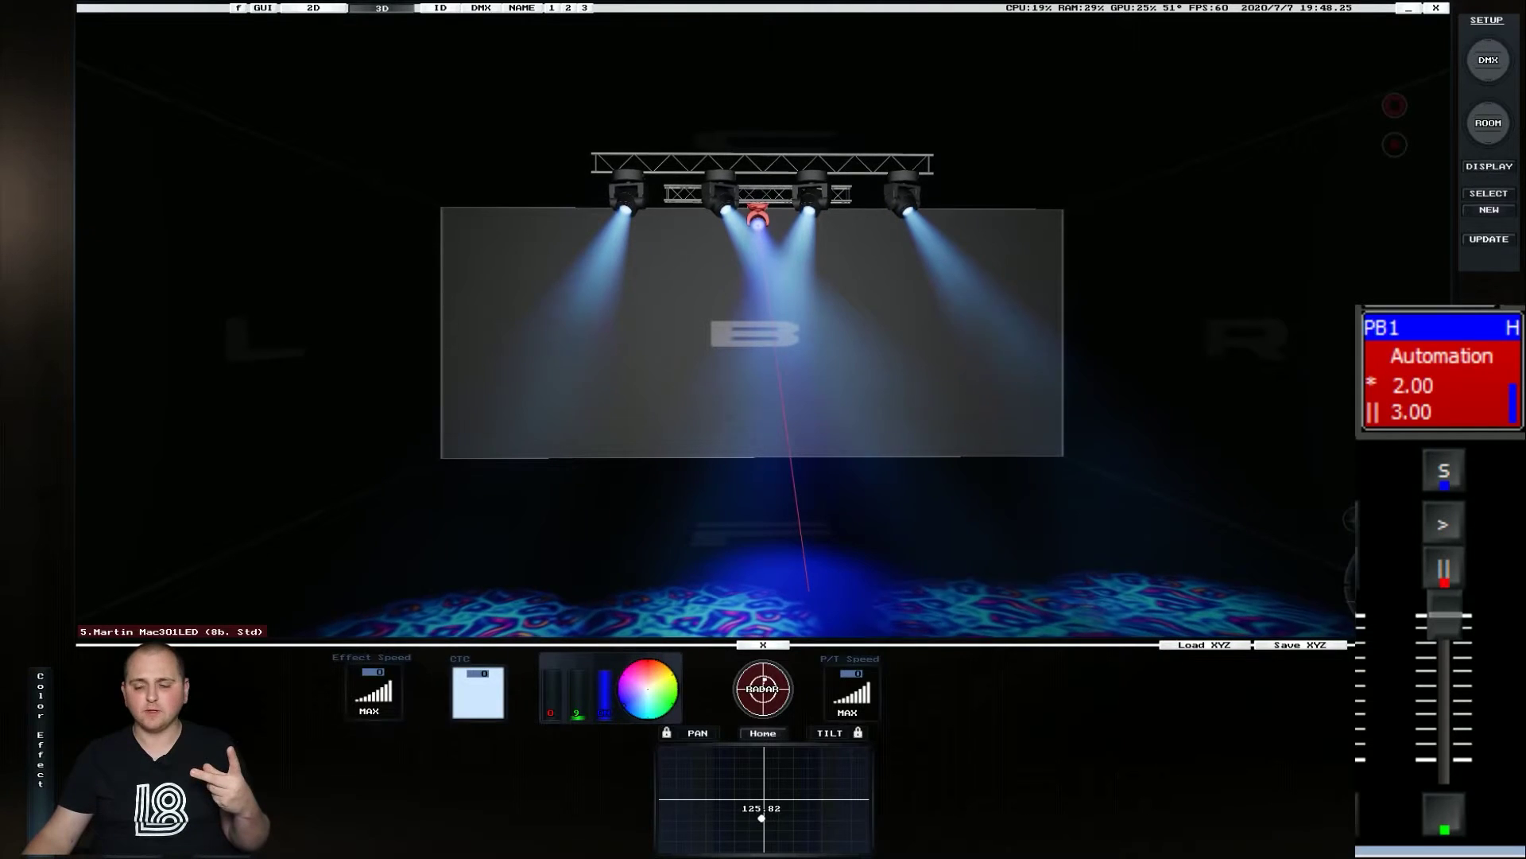
Step: Enable 16bit DMX control for the T2 layer in Pos1, check its DMX input patch, and save the setup
left_click(1488, 123)
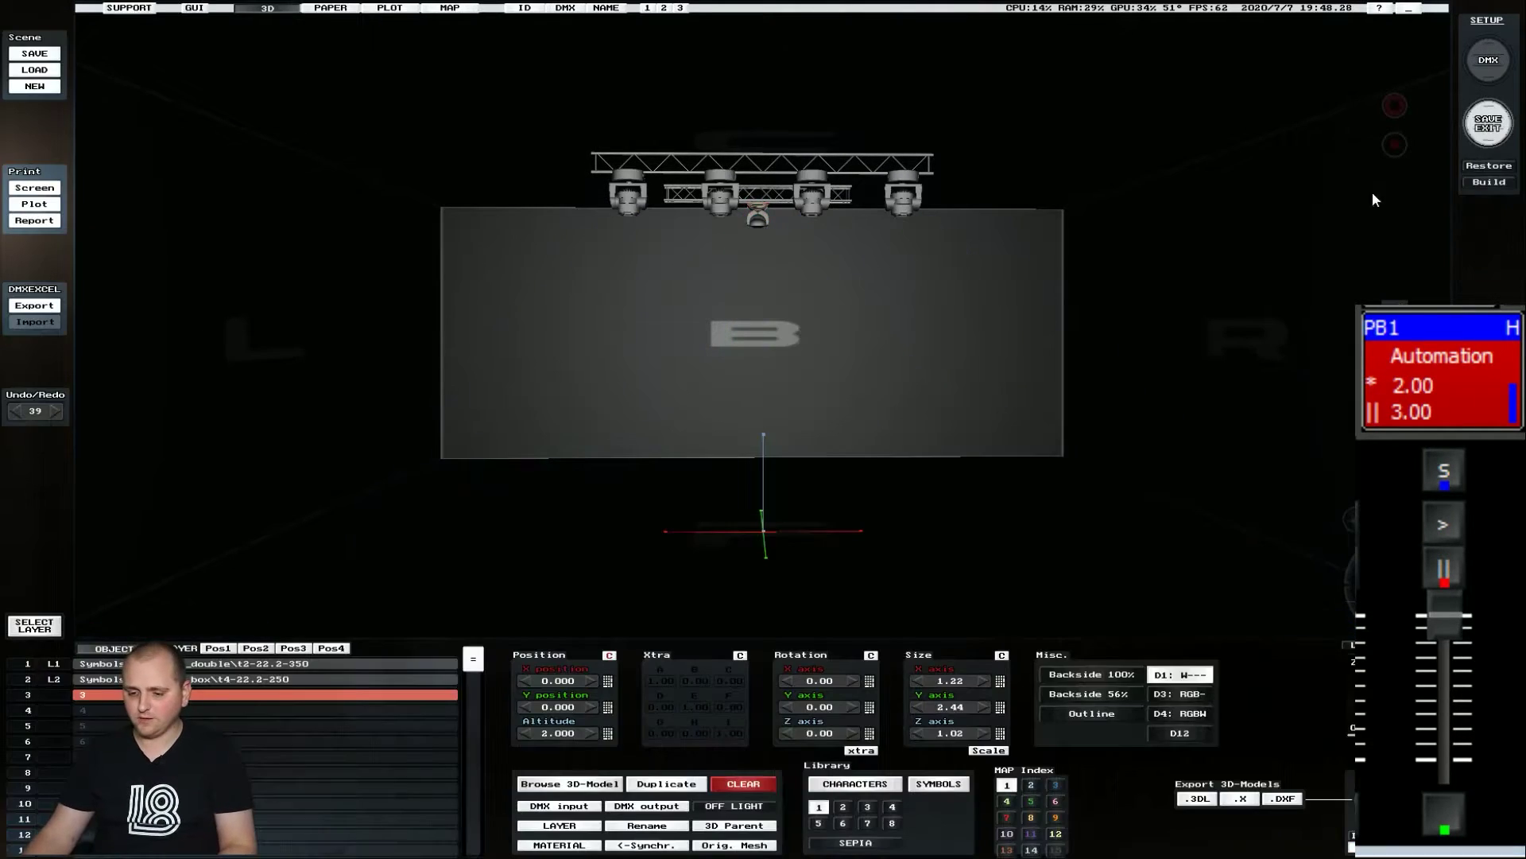
left_click(213, 653)
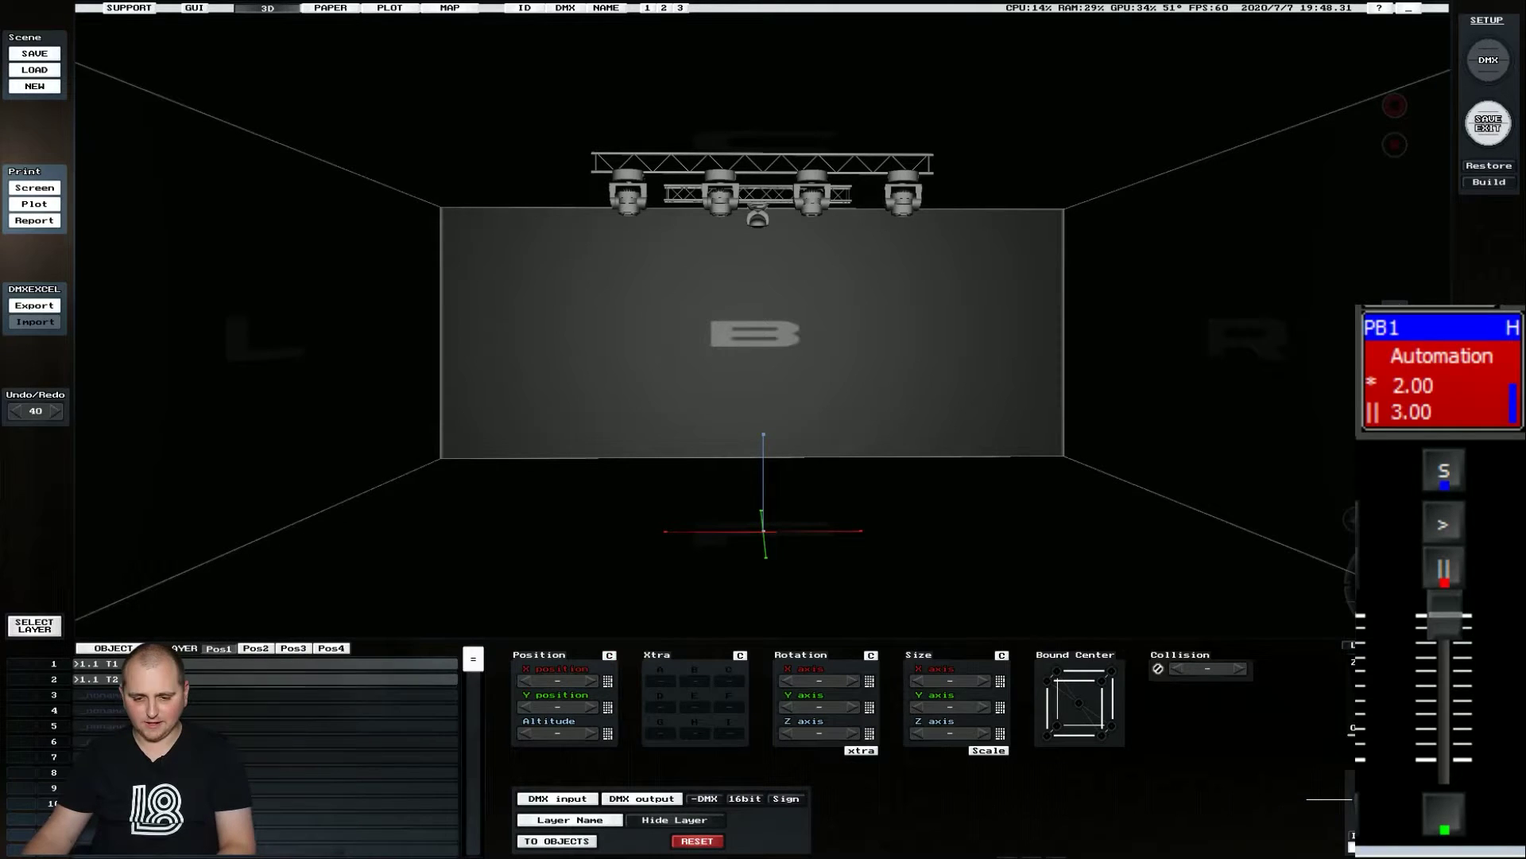
left_click(163, 680)
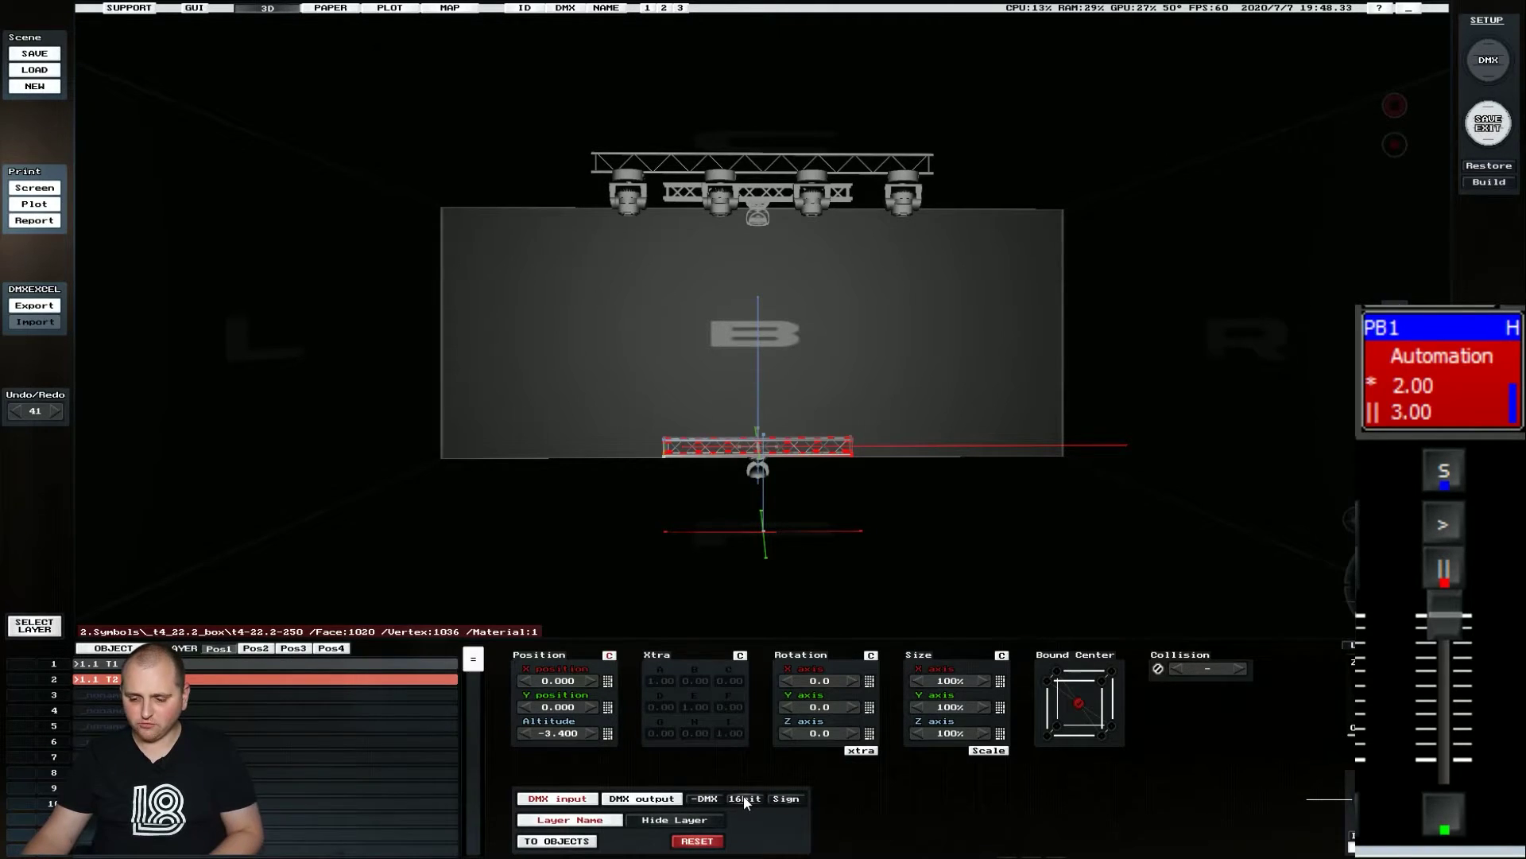
left_click(546, 800)
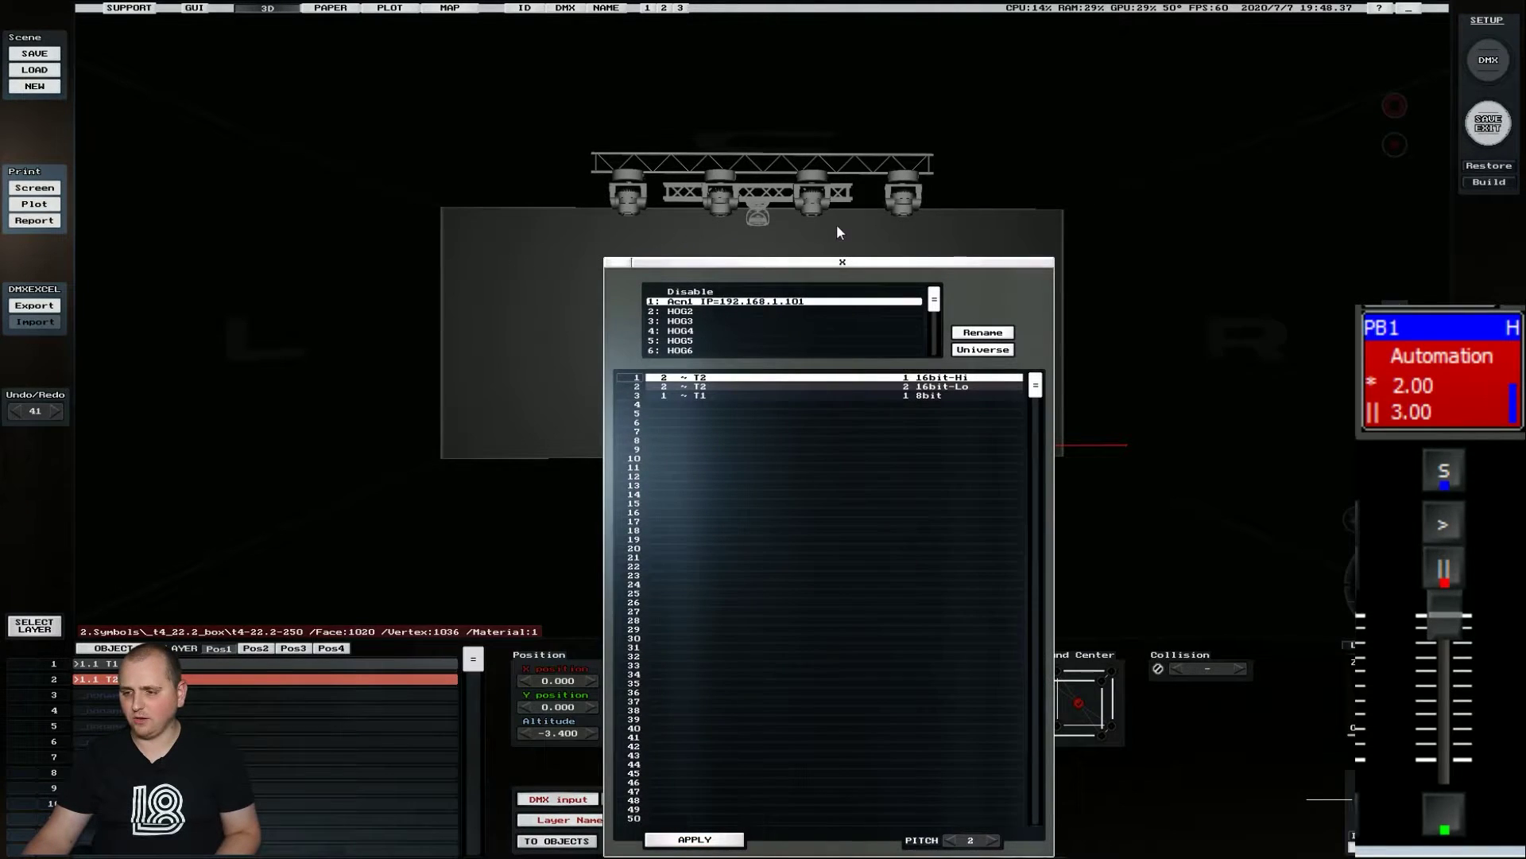
left_click(841, 264)
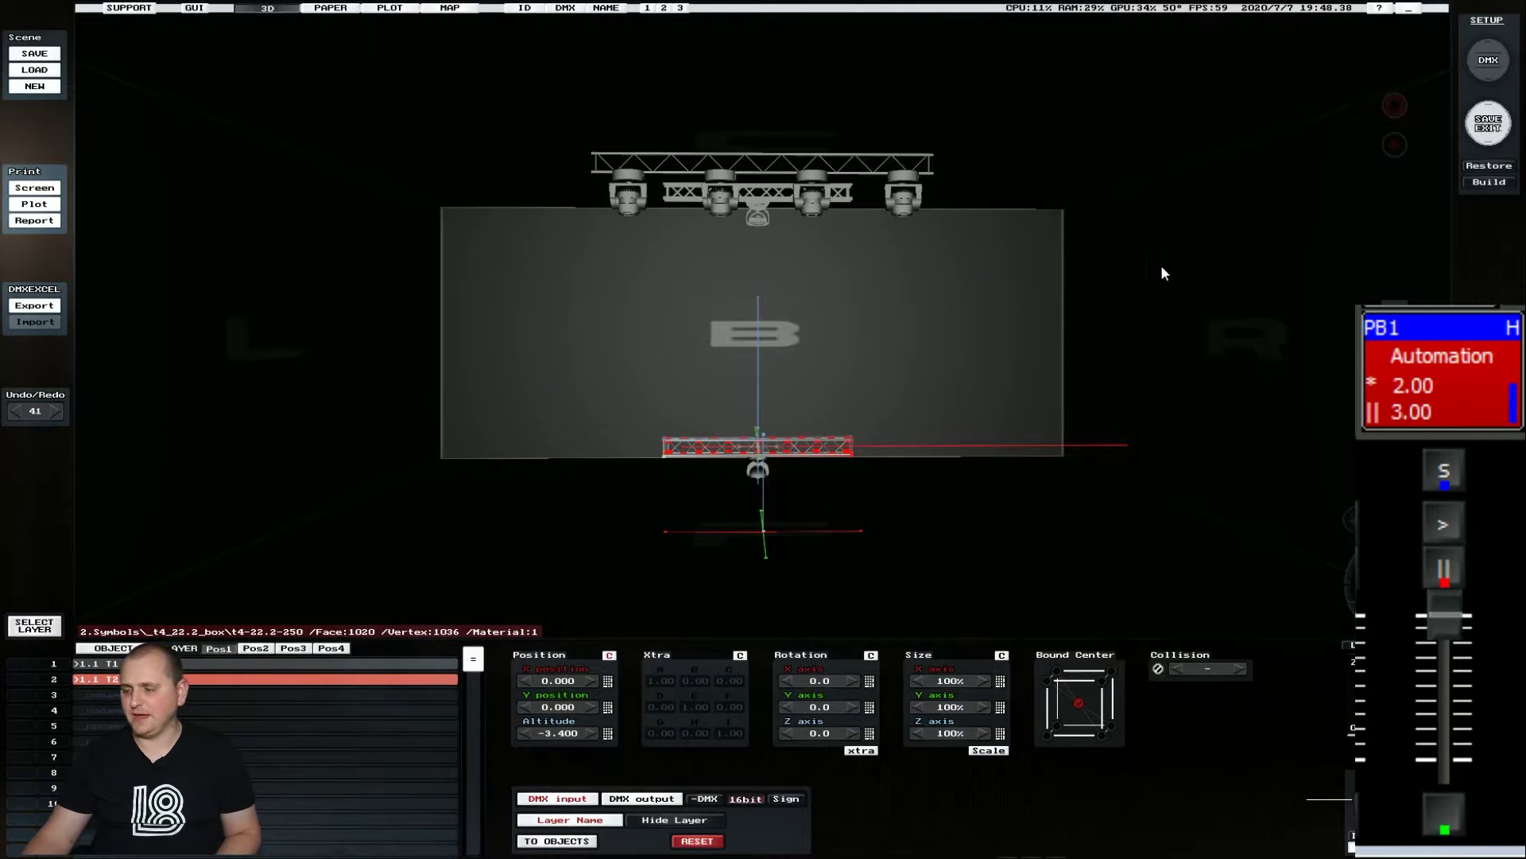
left_click(1487, 127)
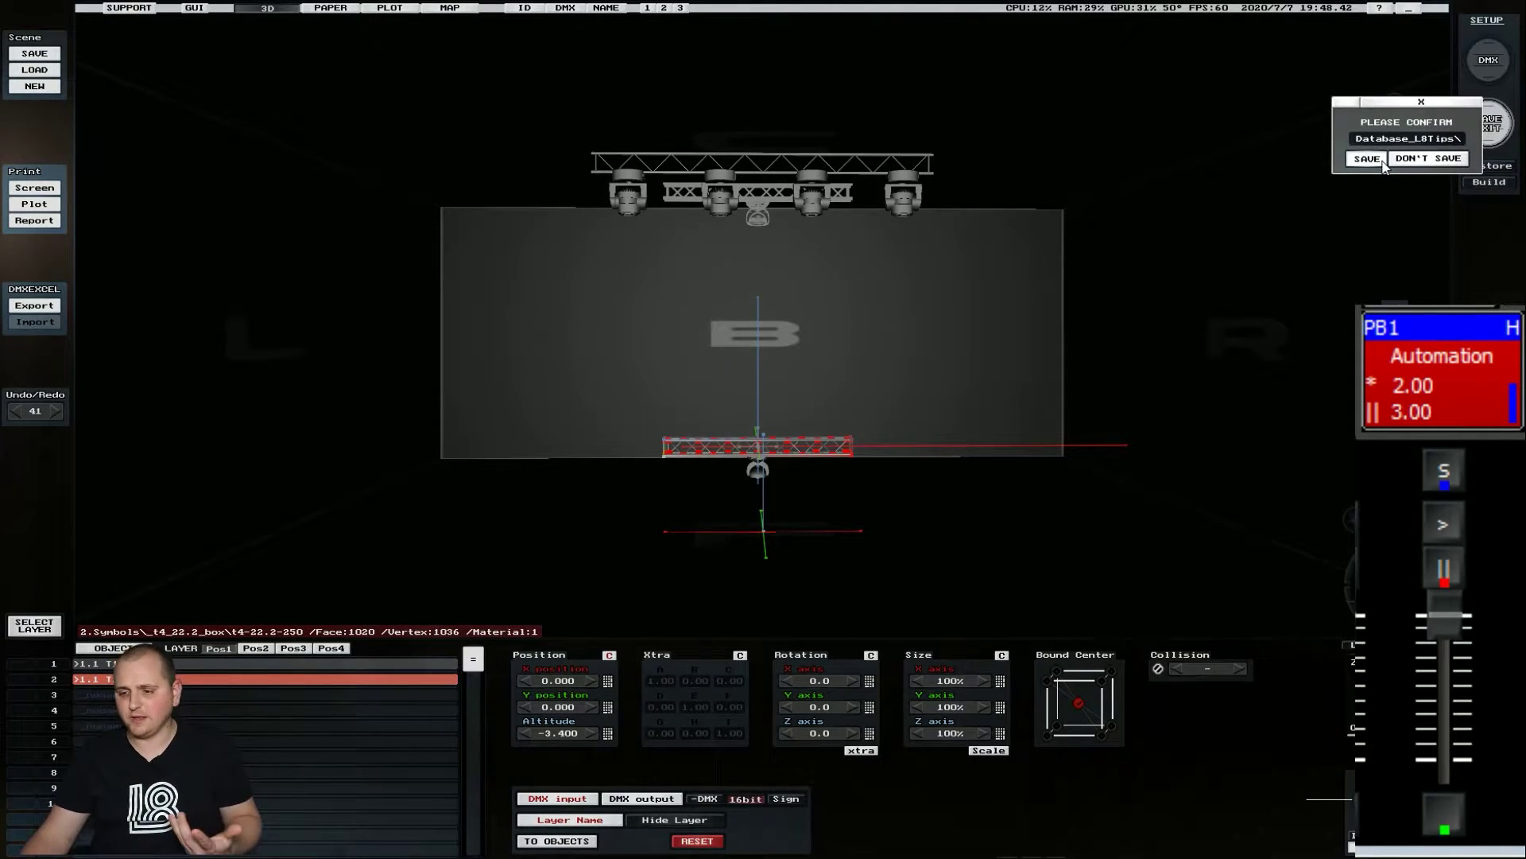
left_click(1383, 159)
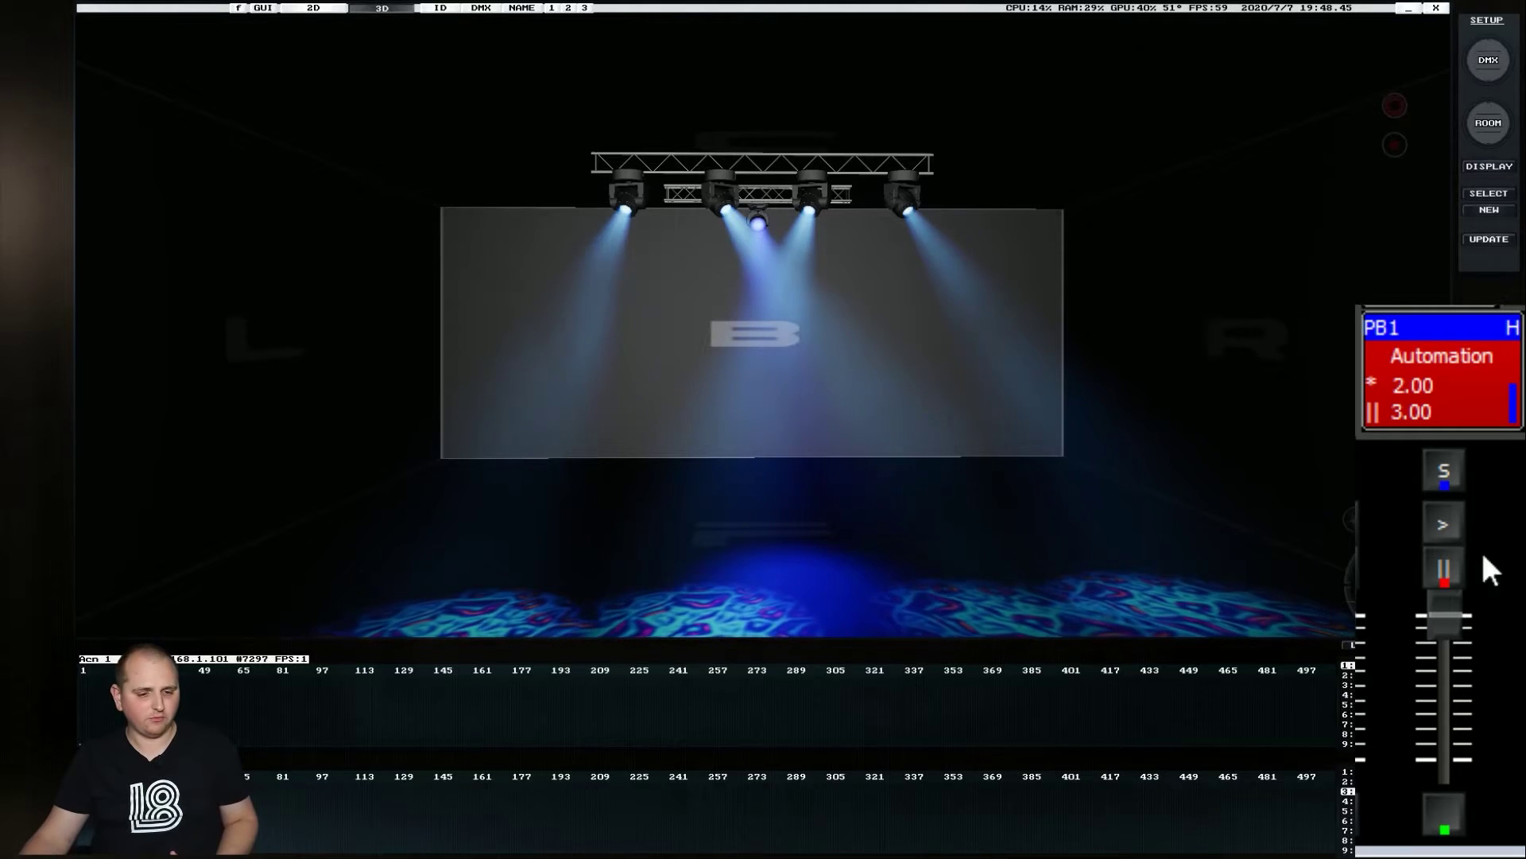
Step: Run through the PB1 Automation cues and back to cue 1.00, checking the T2 truss movement with 16bit control
left_click_drag(1444, 610, 1513, 313)
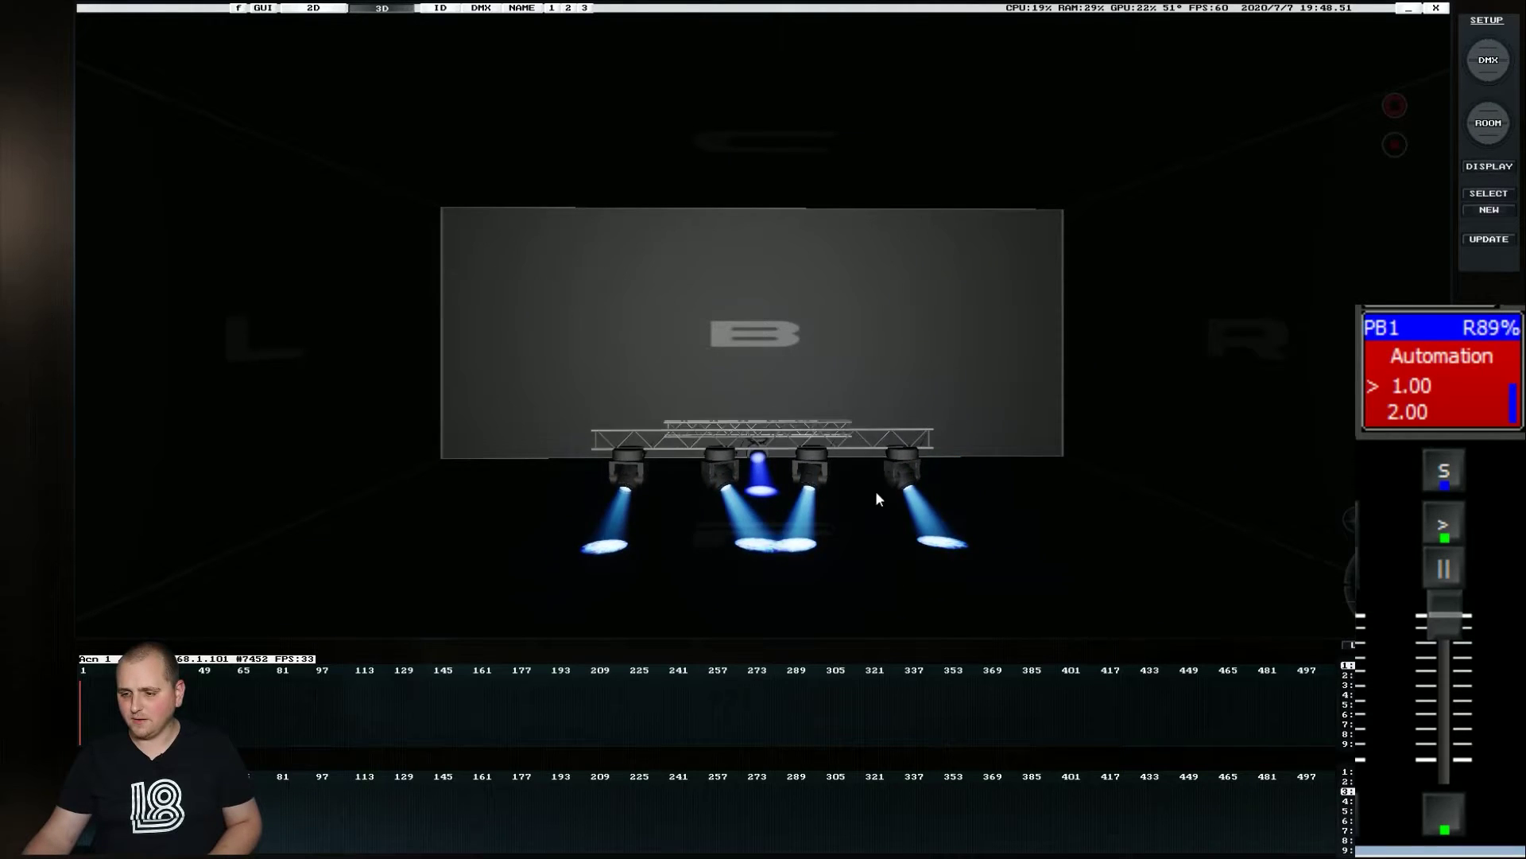
left_click(1445, 526)
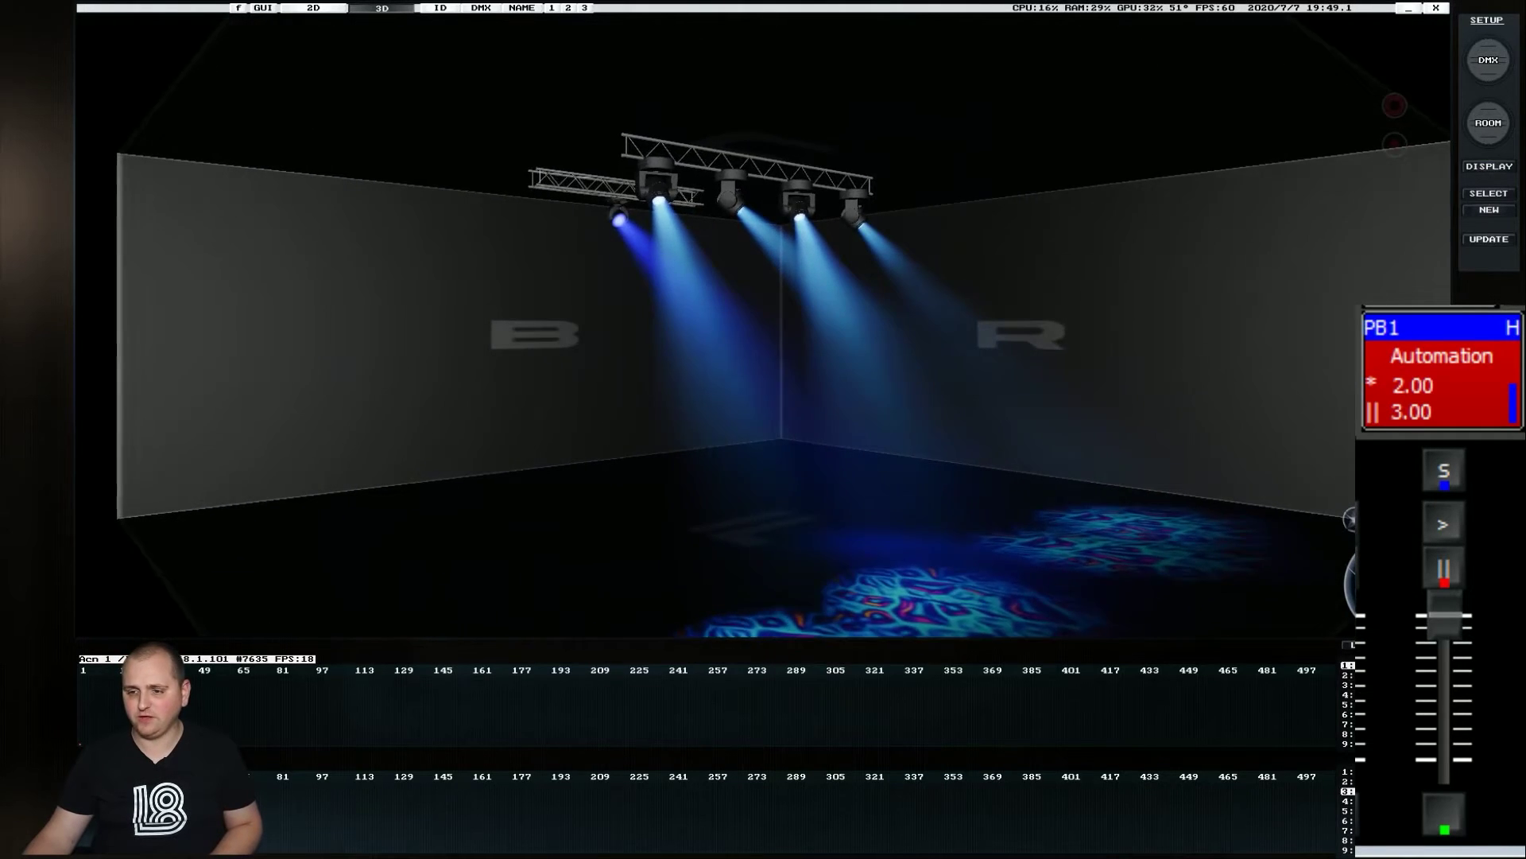
left_click(1453, 533)
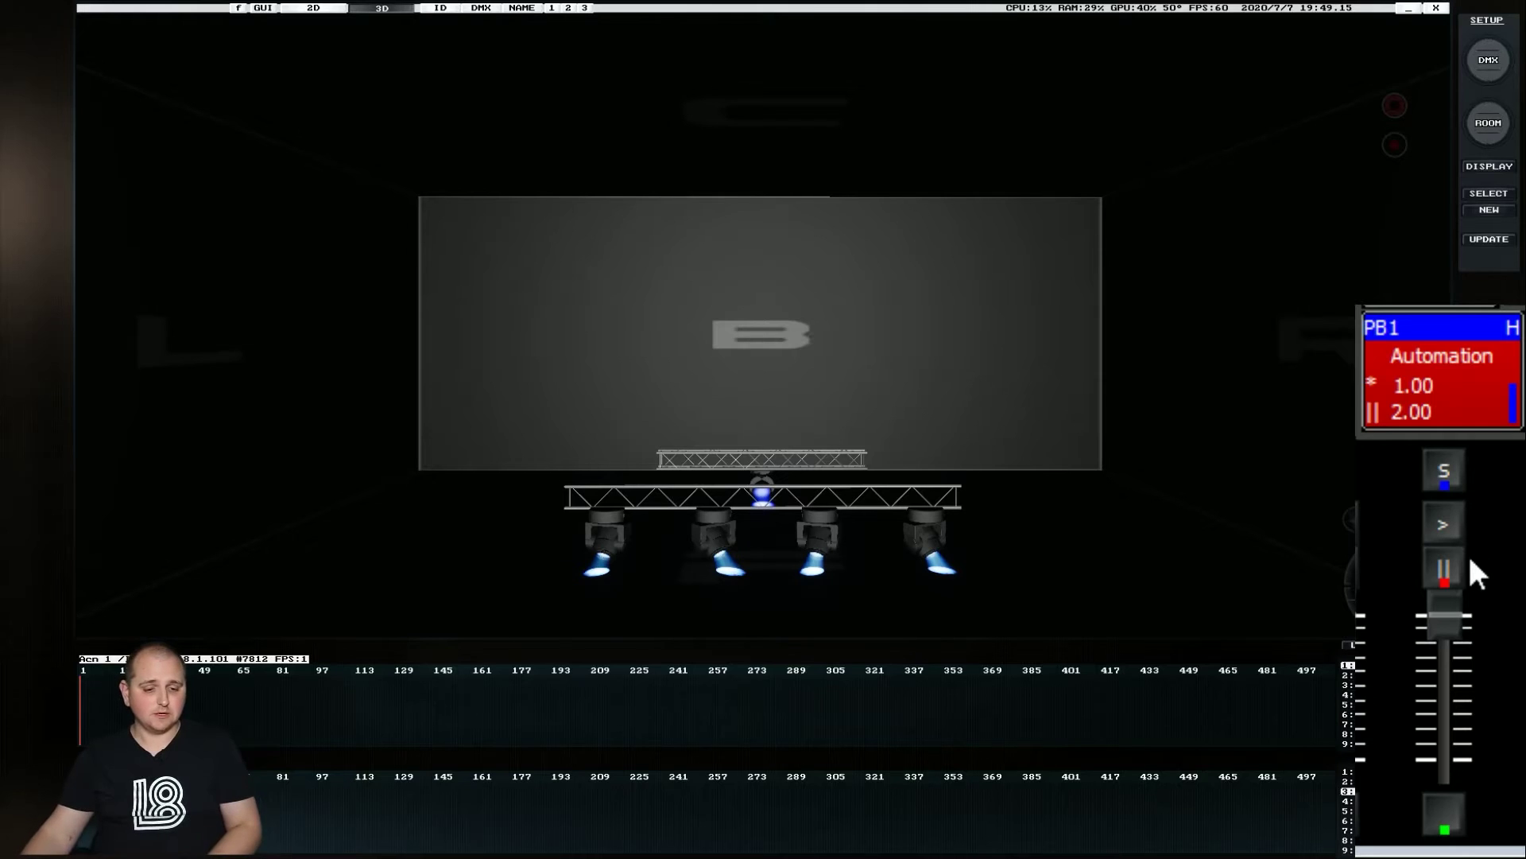
Step: Review the T1 layer's Y-axis rotation and DMX input patch in Pos2, and save the setup on exit
left_click(1492, 126)
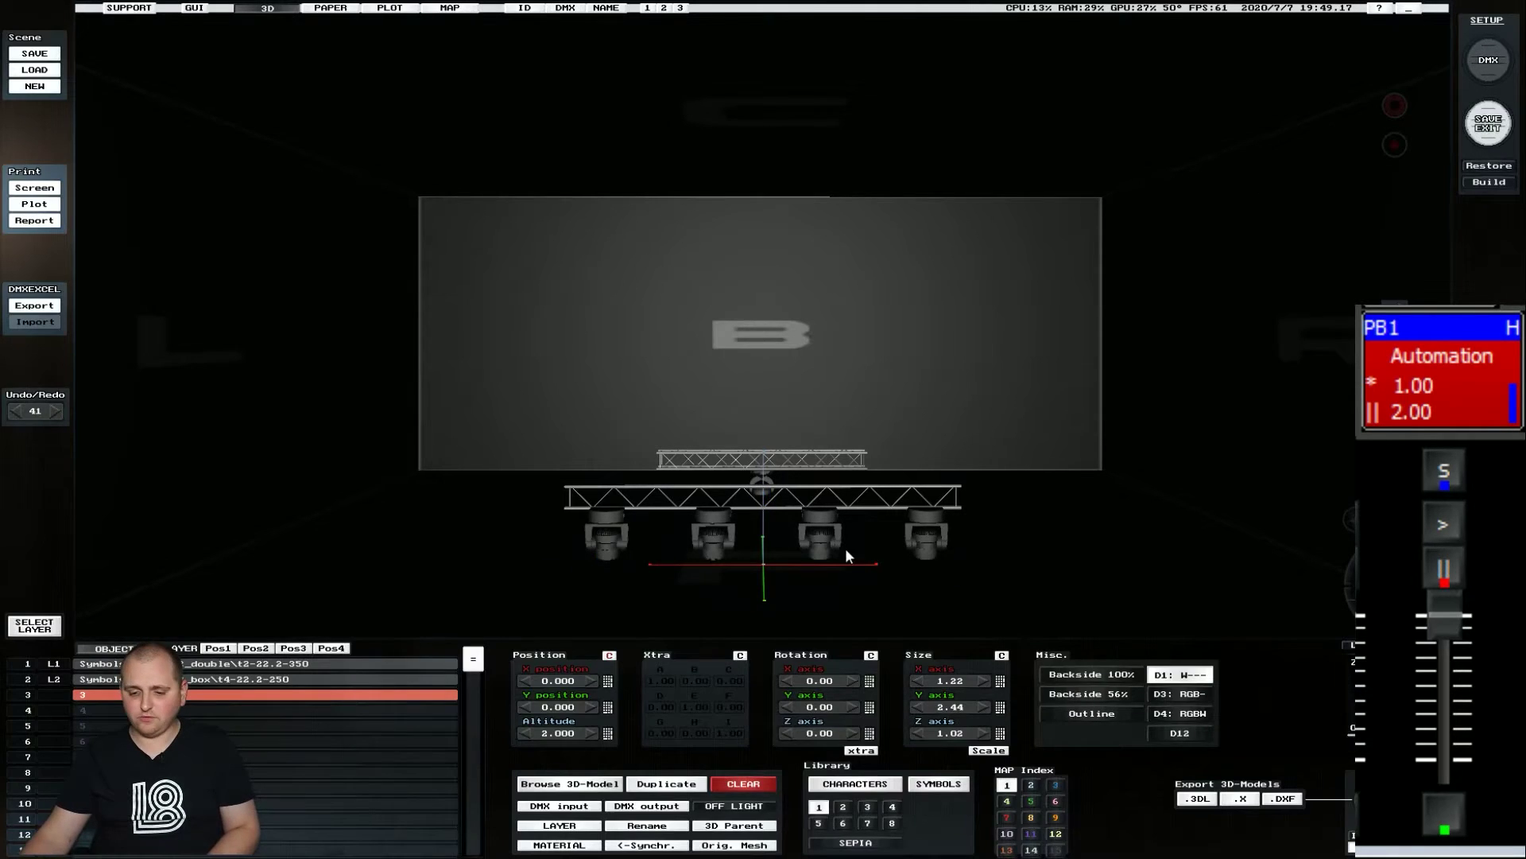
left_click(257, 649)
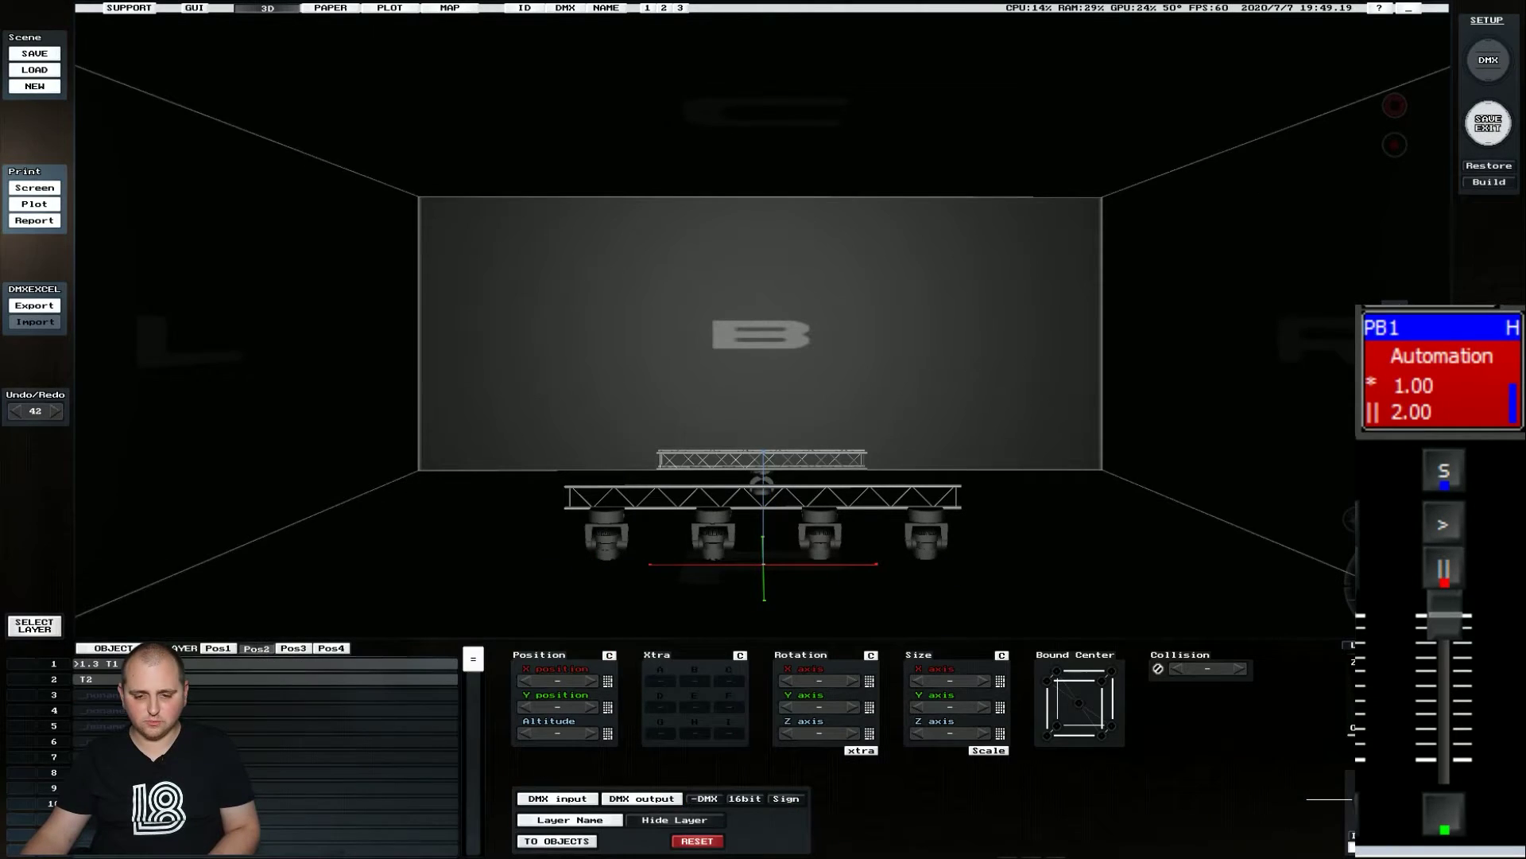
left_click(266, 664)
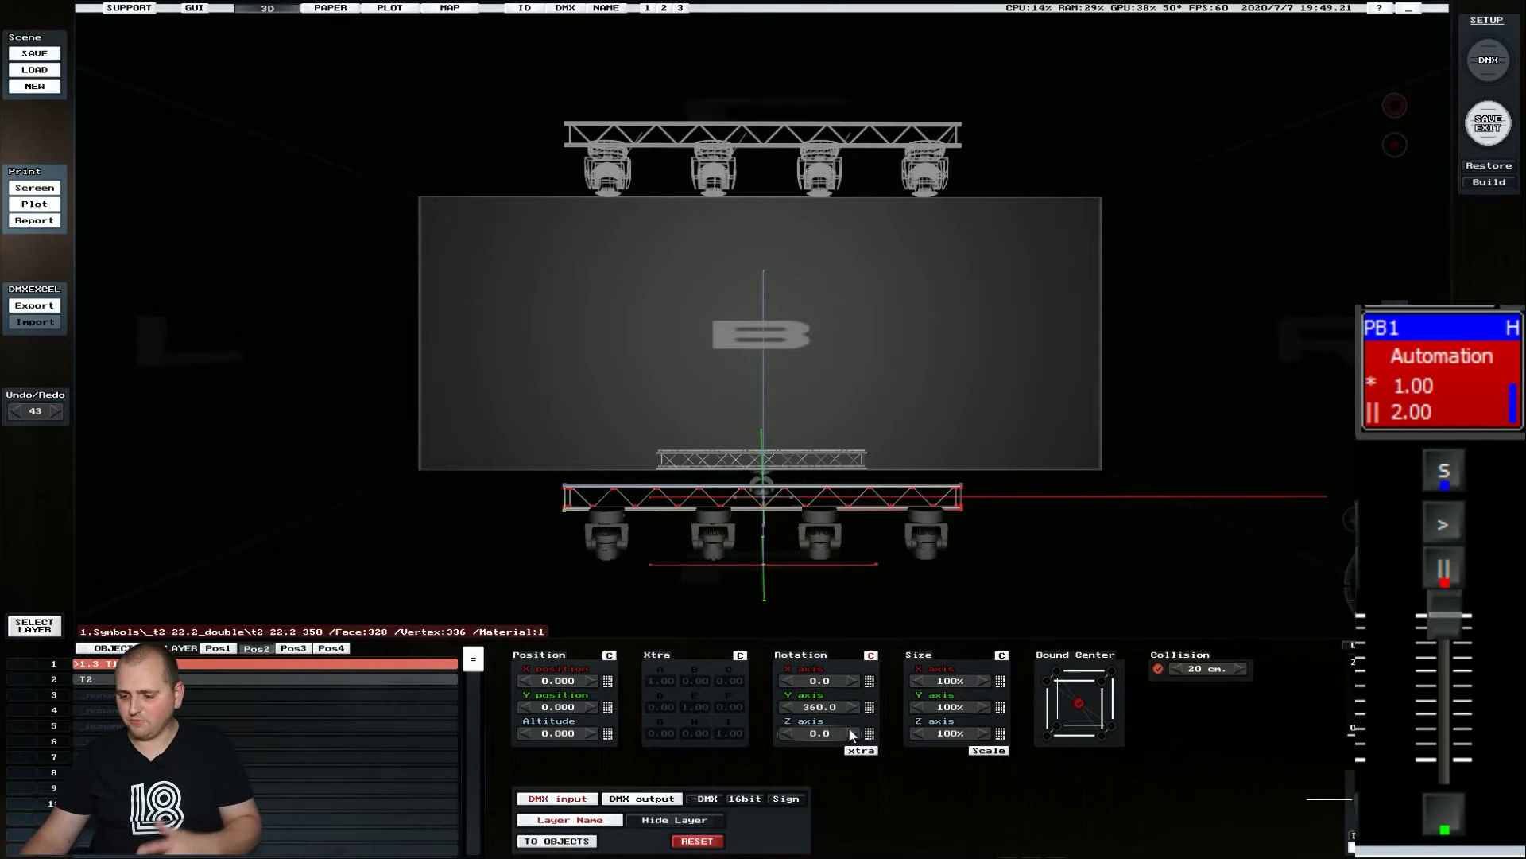
left_click(821, 707)
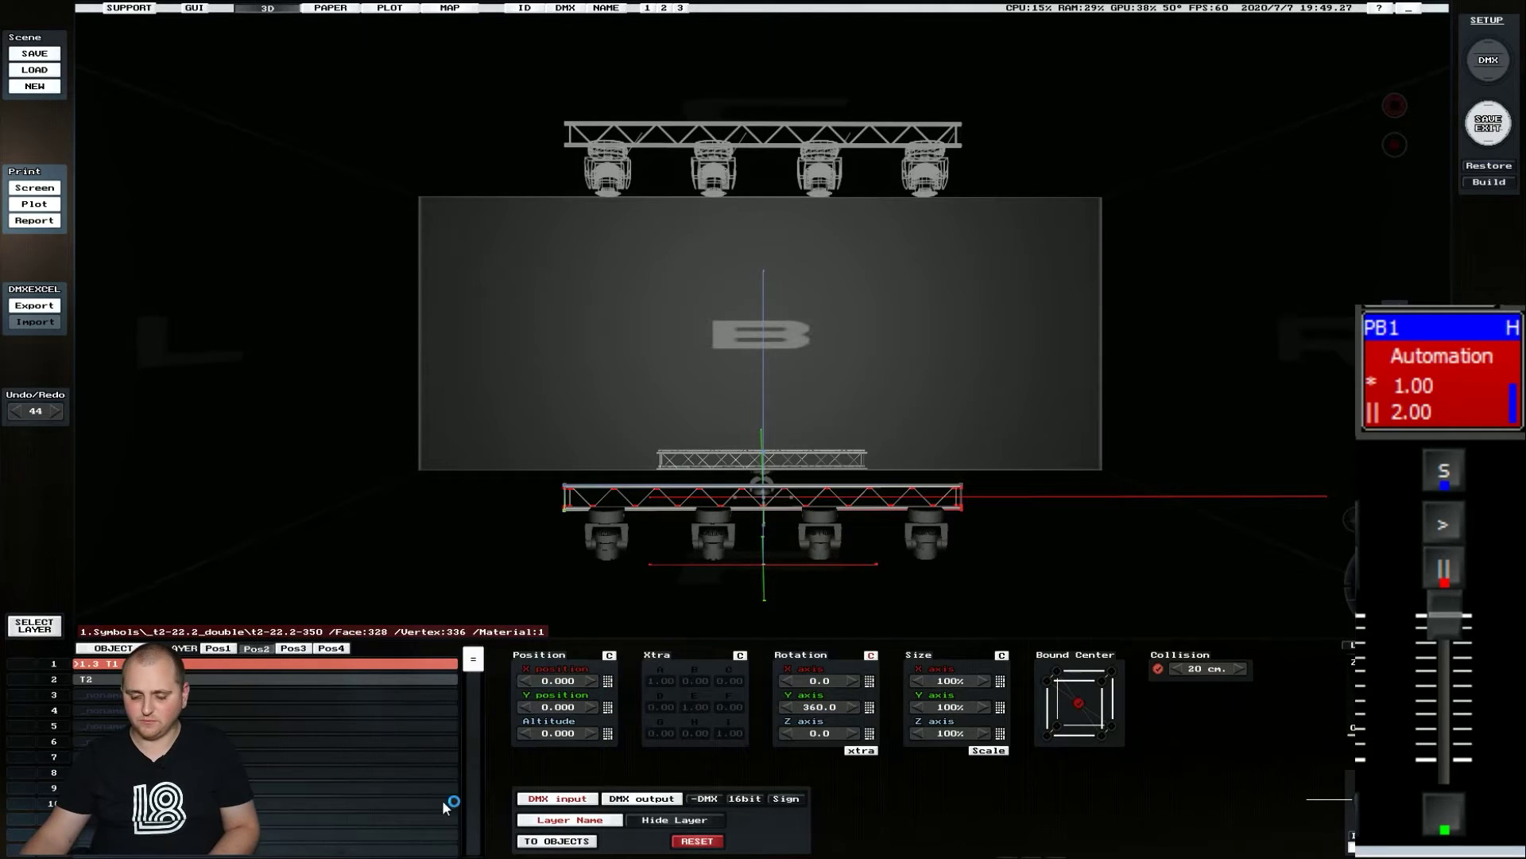
left_click(538, 801)
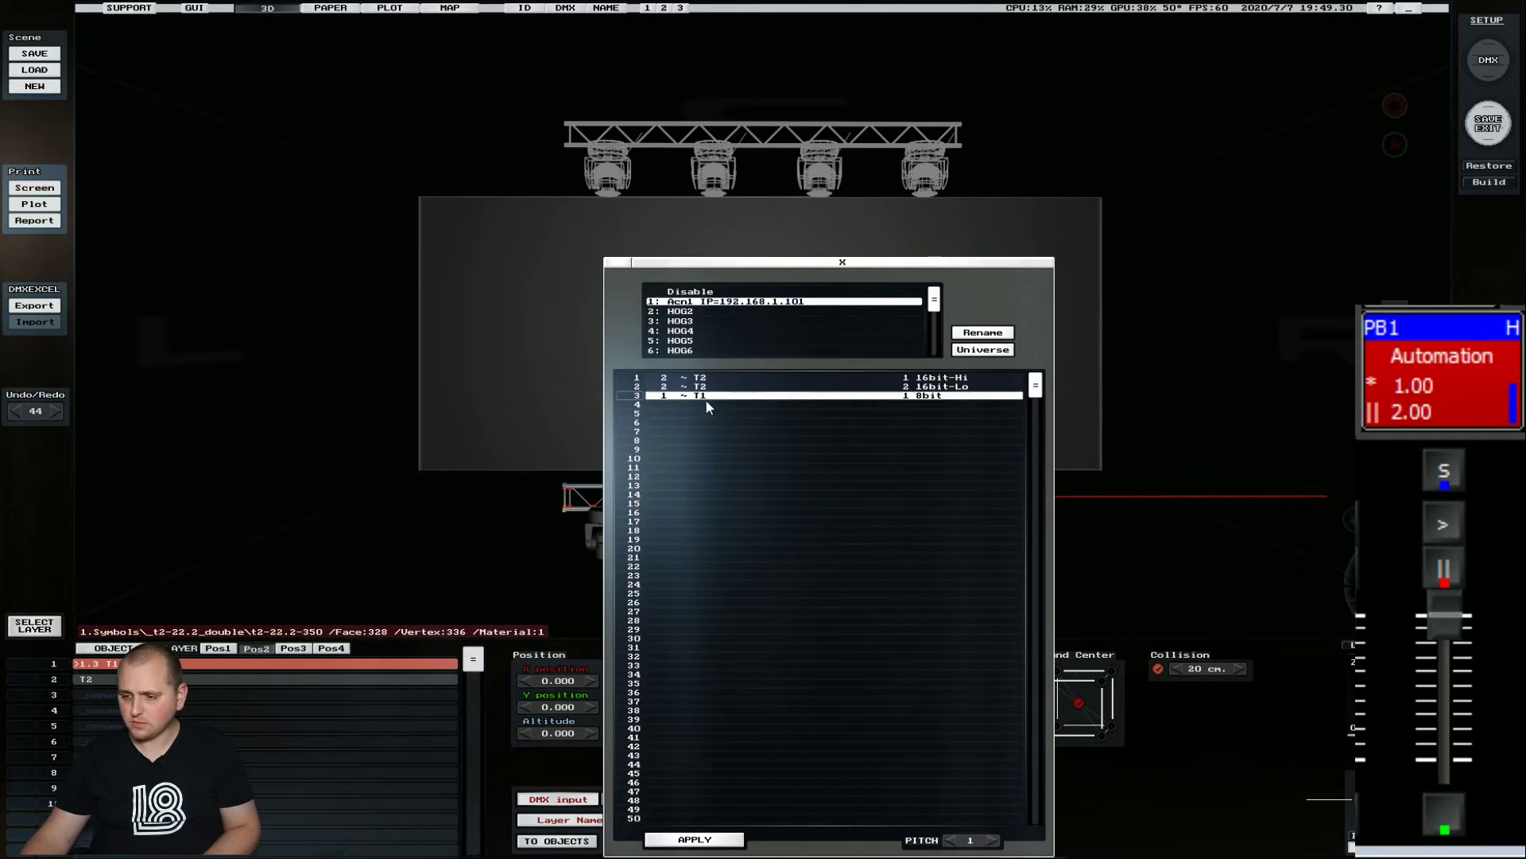
left_click(822, 263)
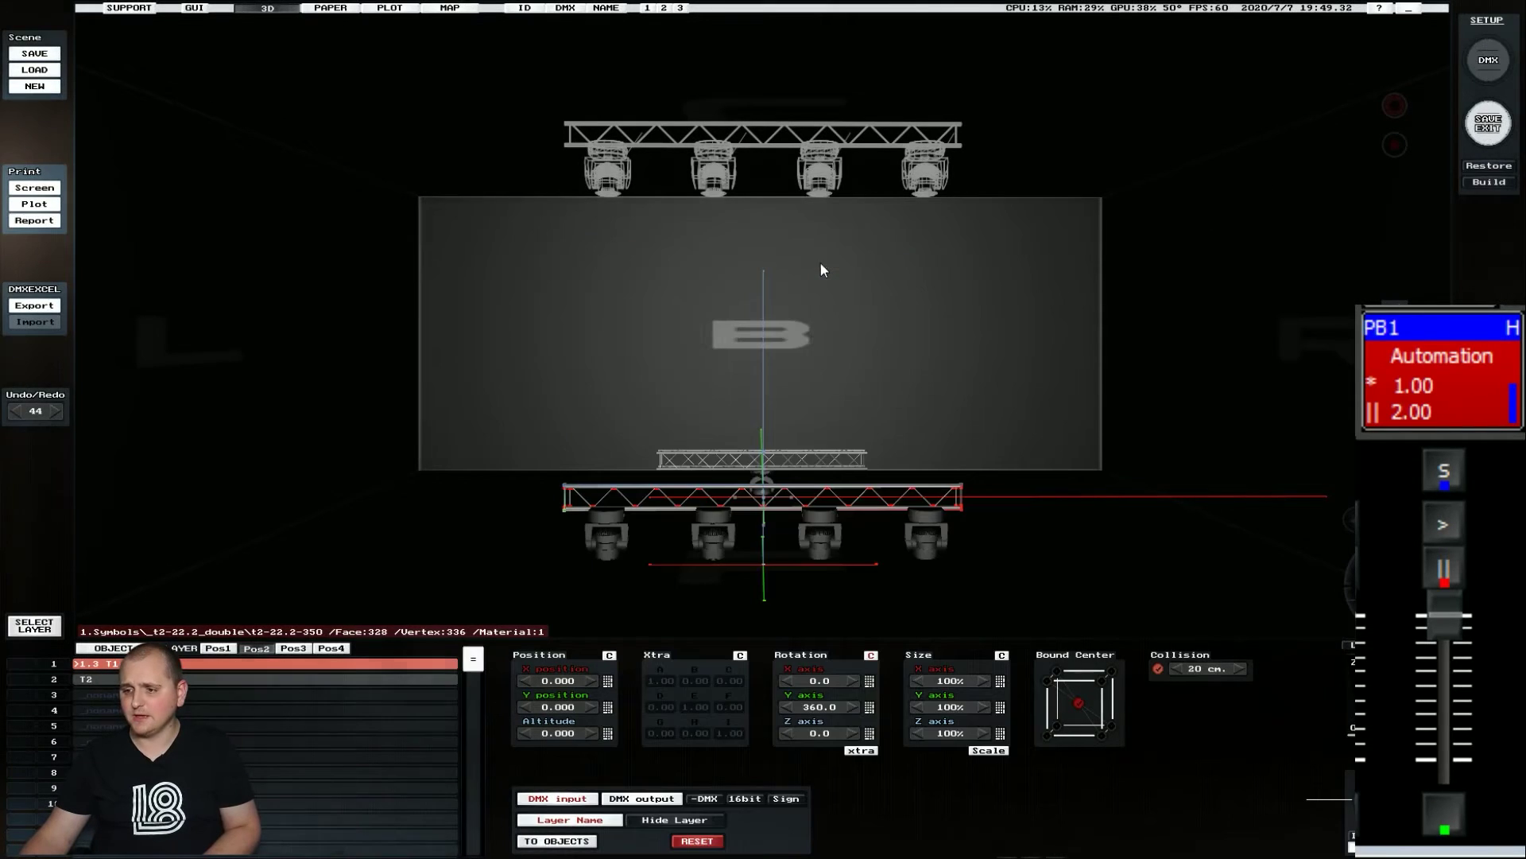
left_click(1490, 131)
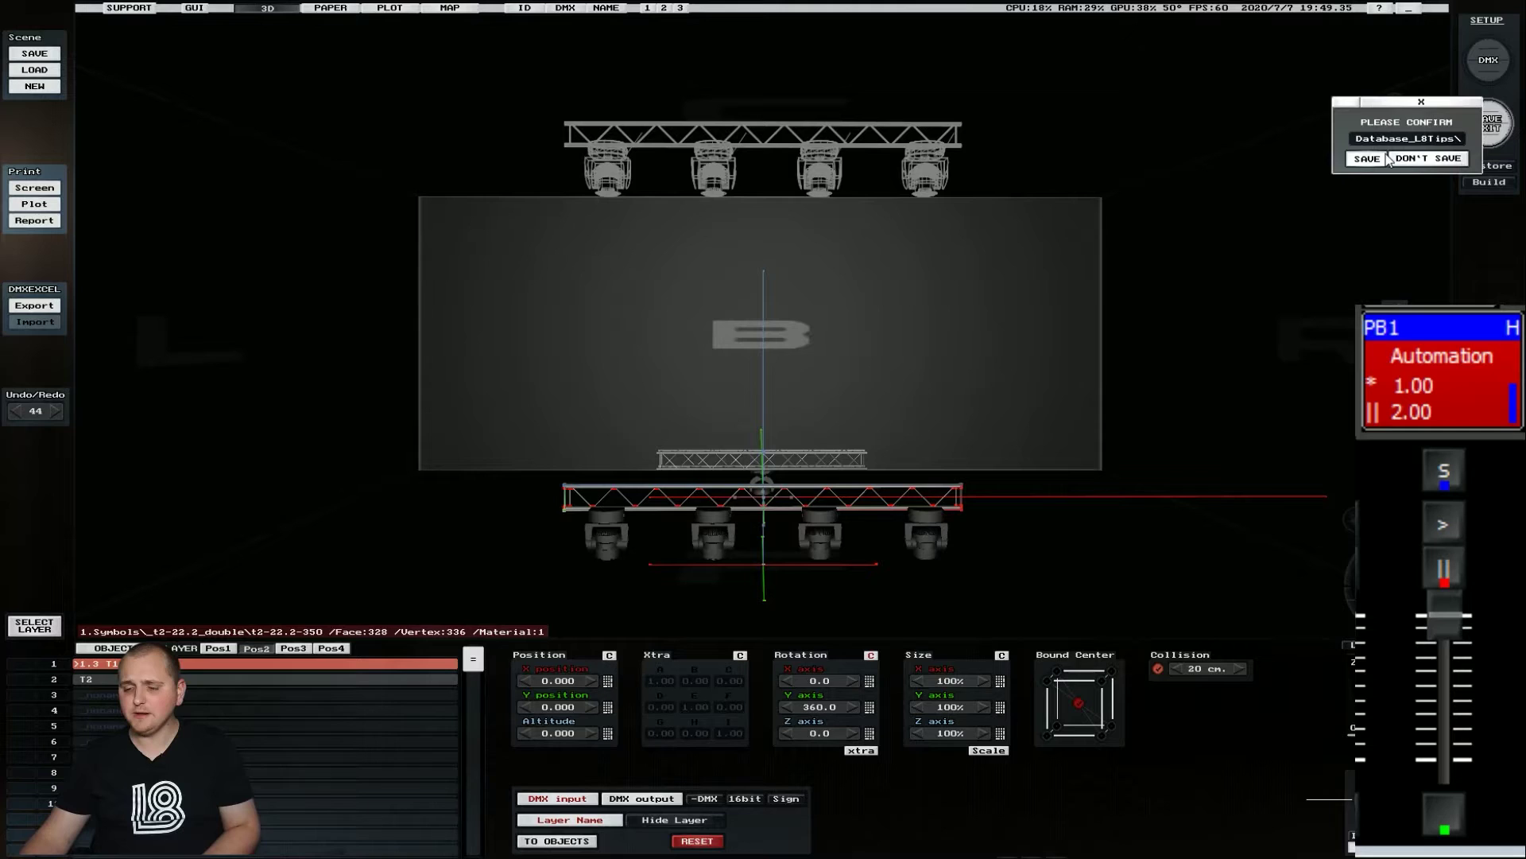
left_click(1386, 158)
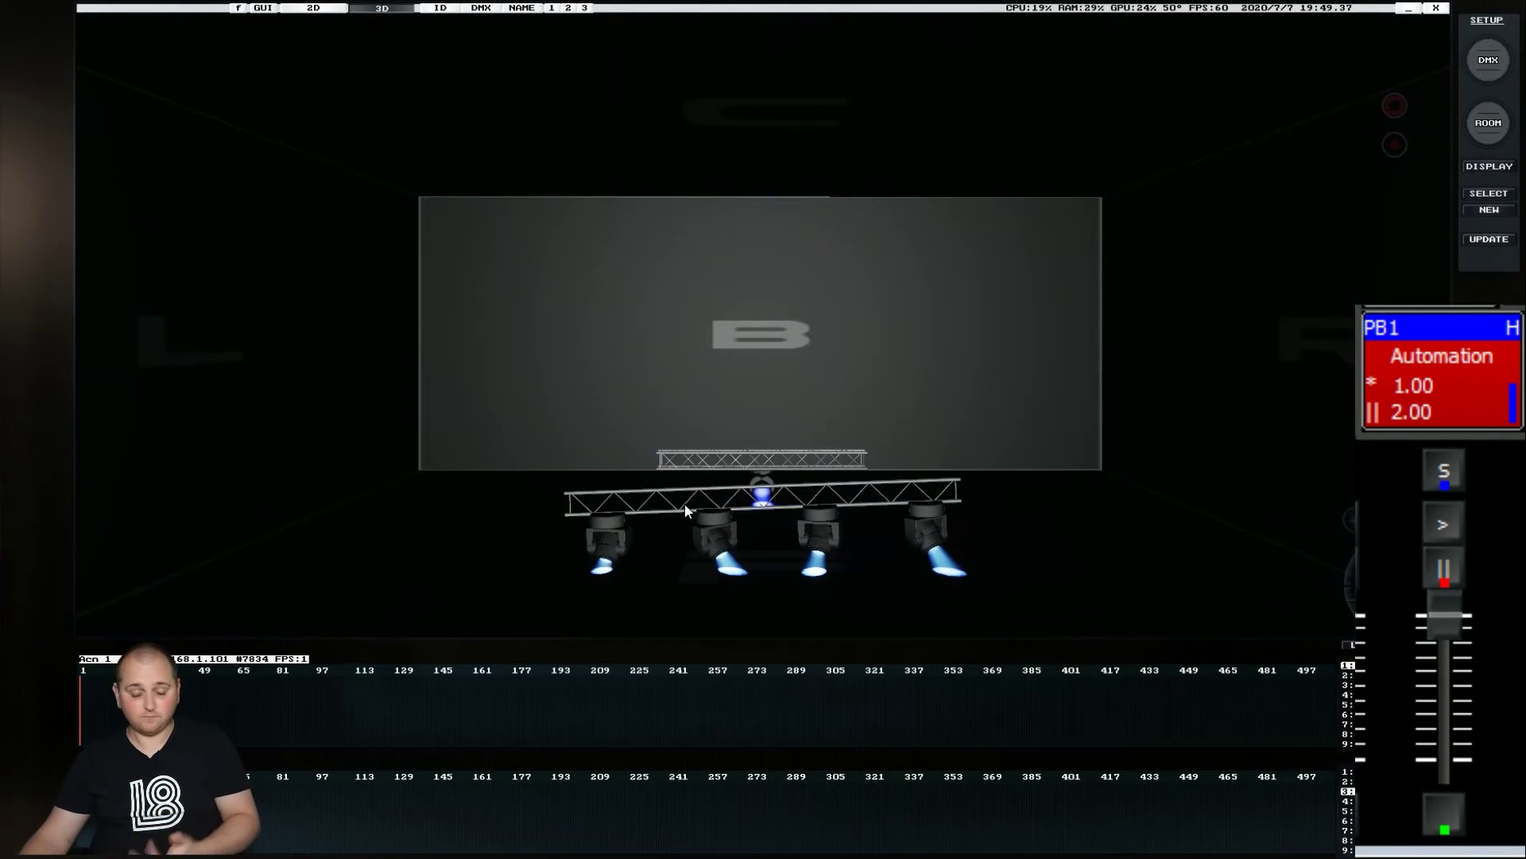
Step: Run cue 3.00 of the PB1 Automation playback to check the T1 truss rotation, and return to the room setup
left_click(1429, 526)
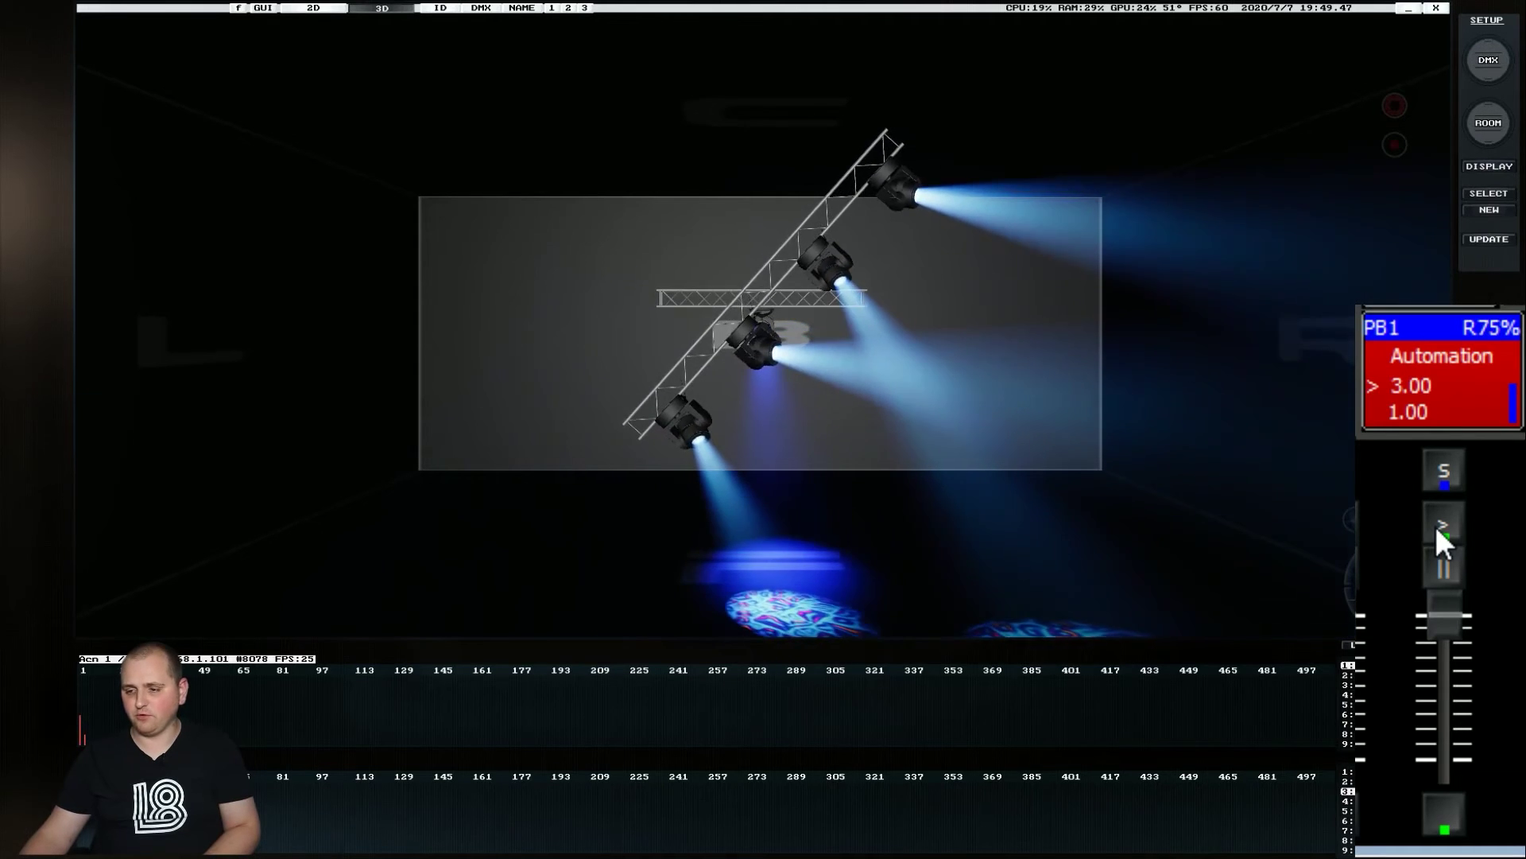
left_click(1501, 126)
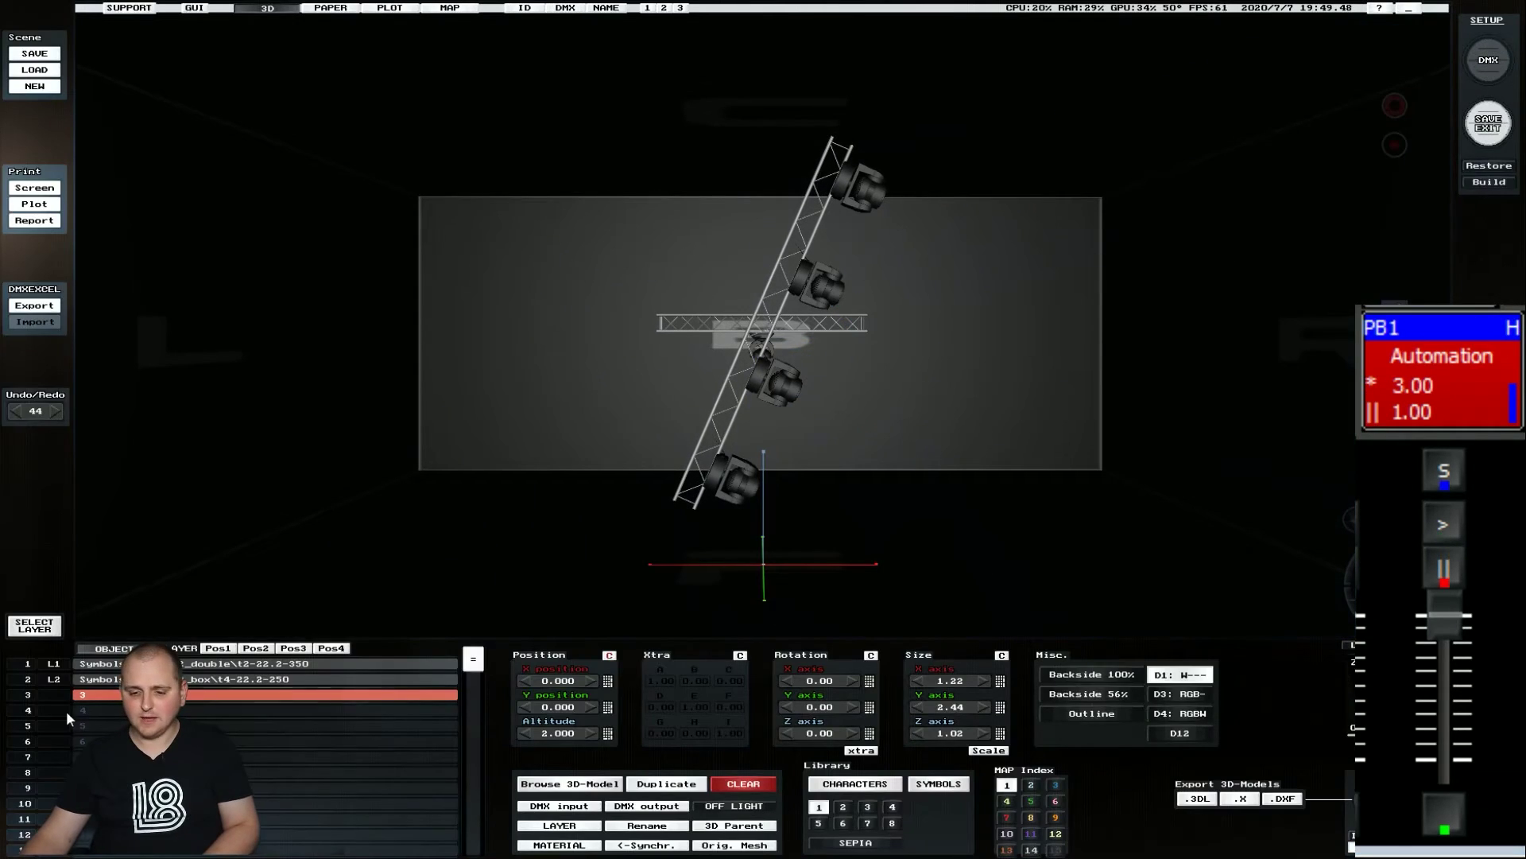